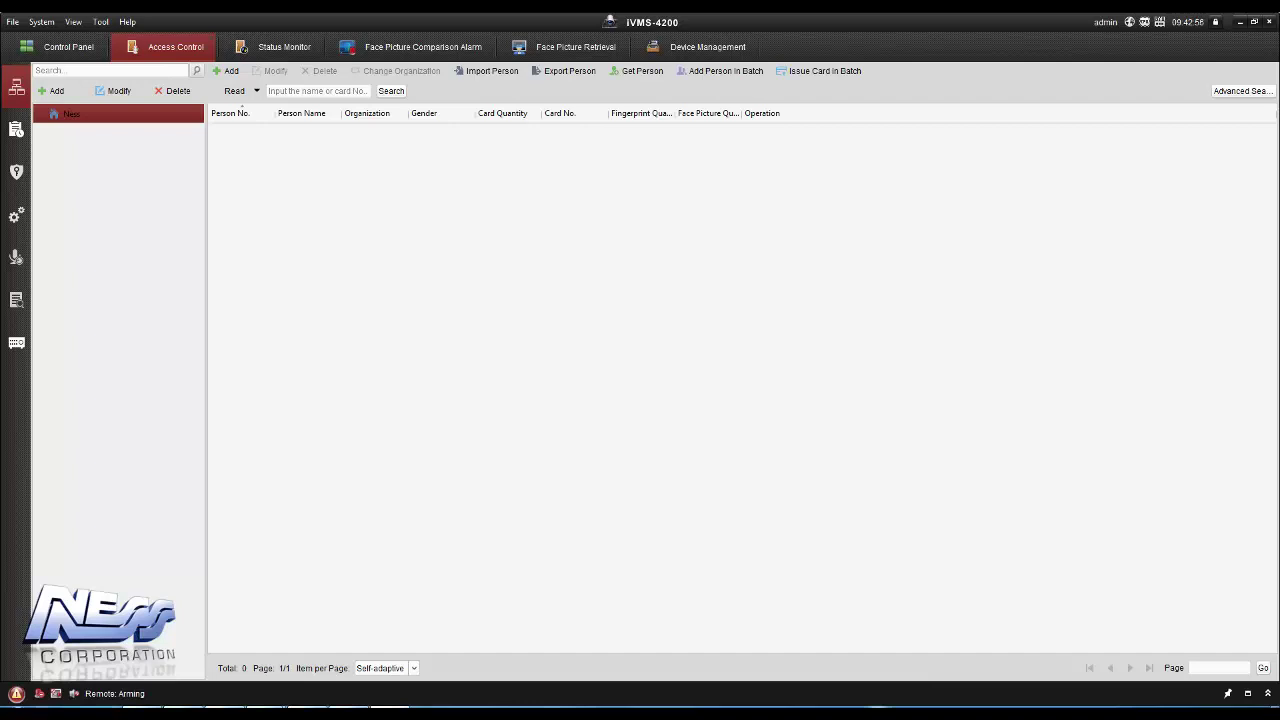
# Step: In Status Monitor, view the Gnd Floor, Lift Interface and Demo Case access control groups
pyautogui.click(266, 50)
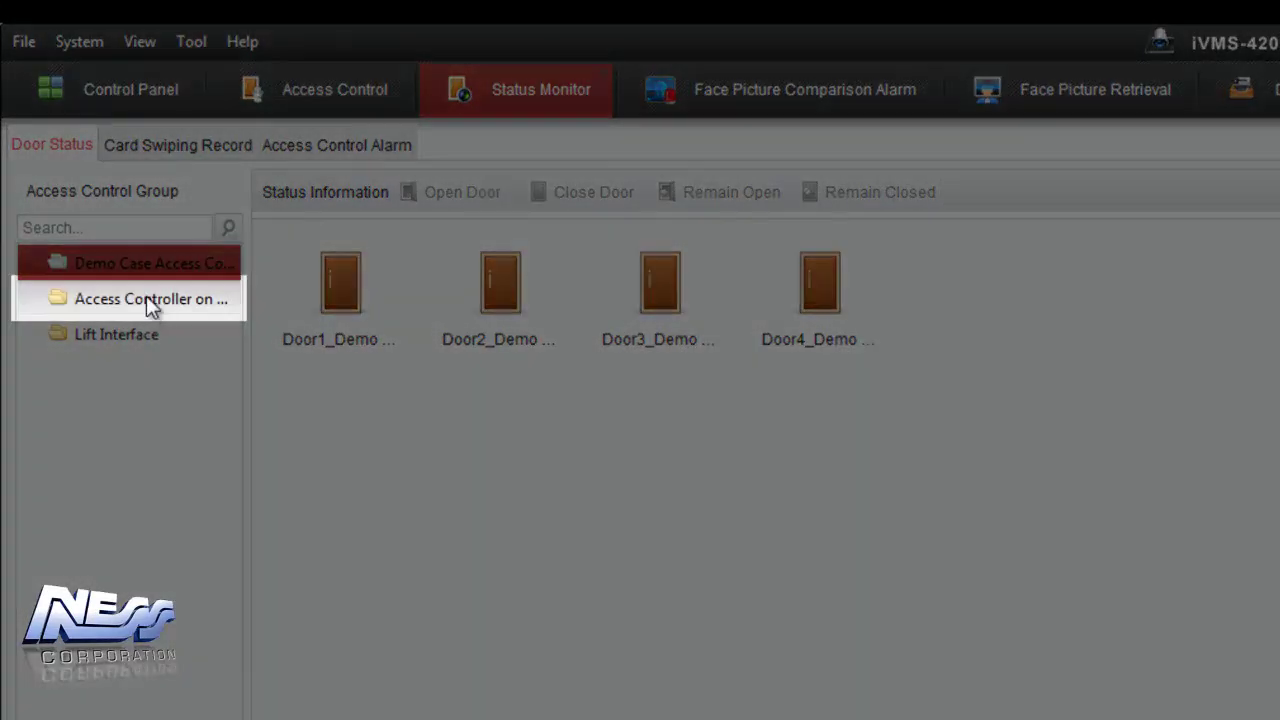
pyautogui.click(148, 303)
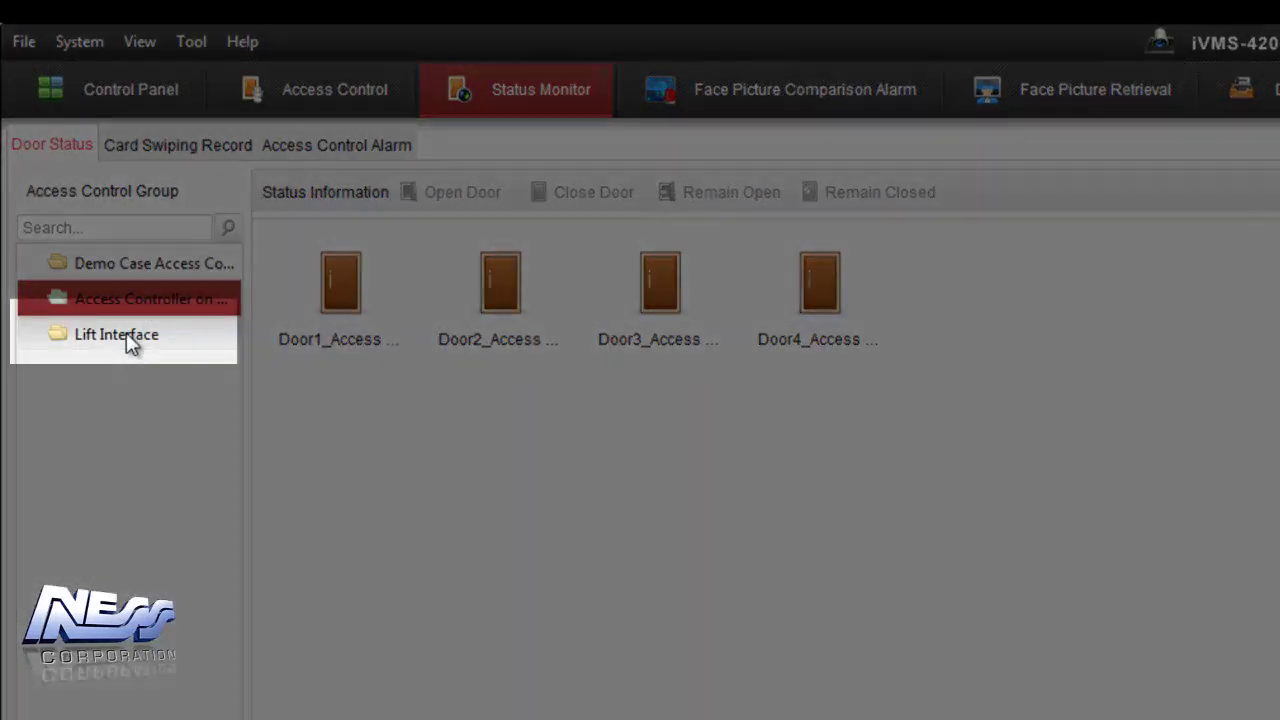
pyautogui.click(126, 332)
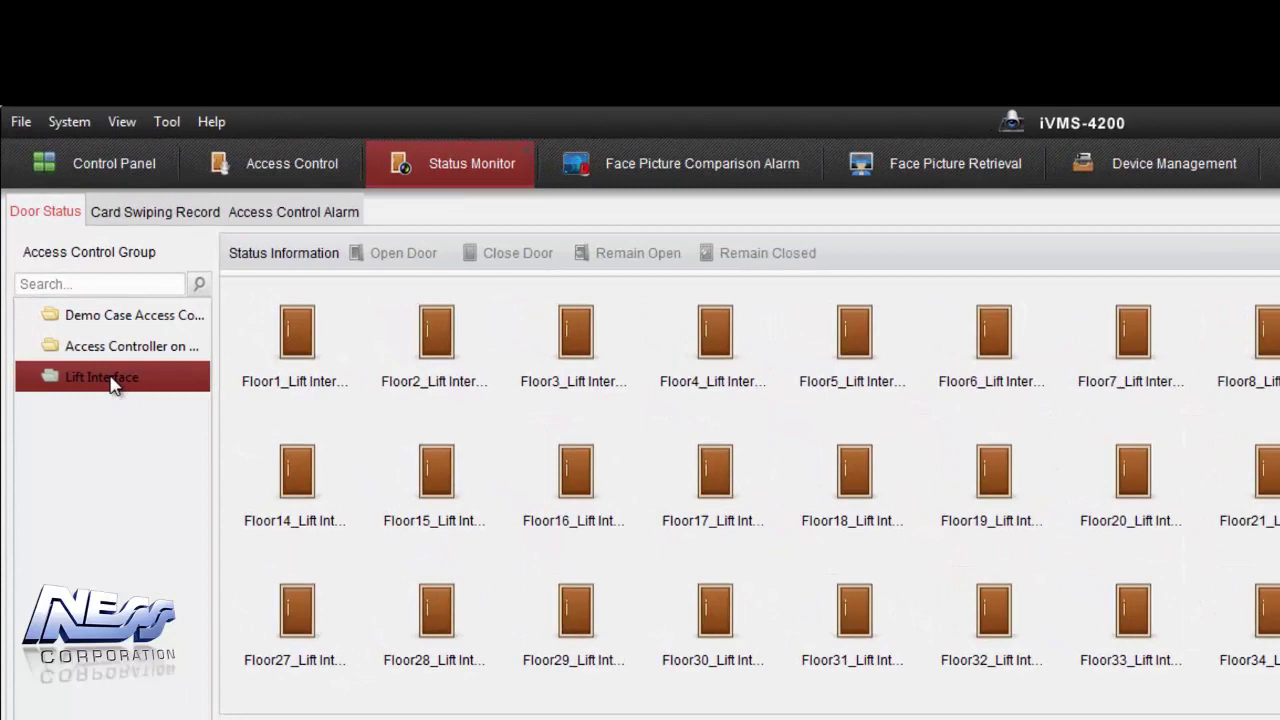
pyautogui.click(113, 322)
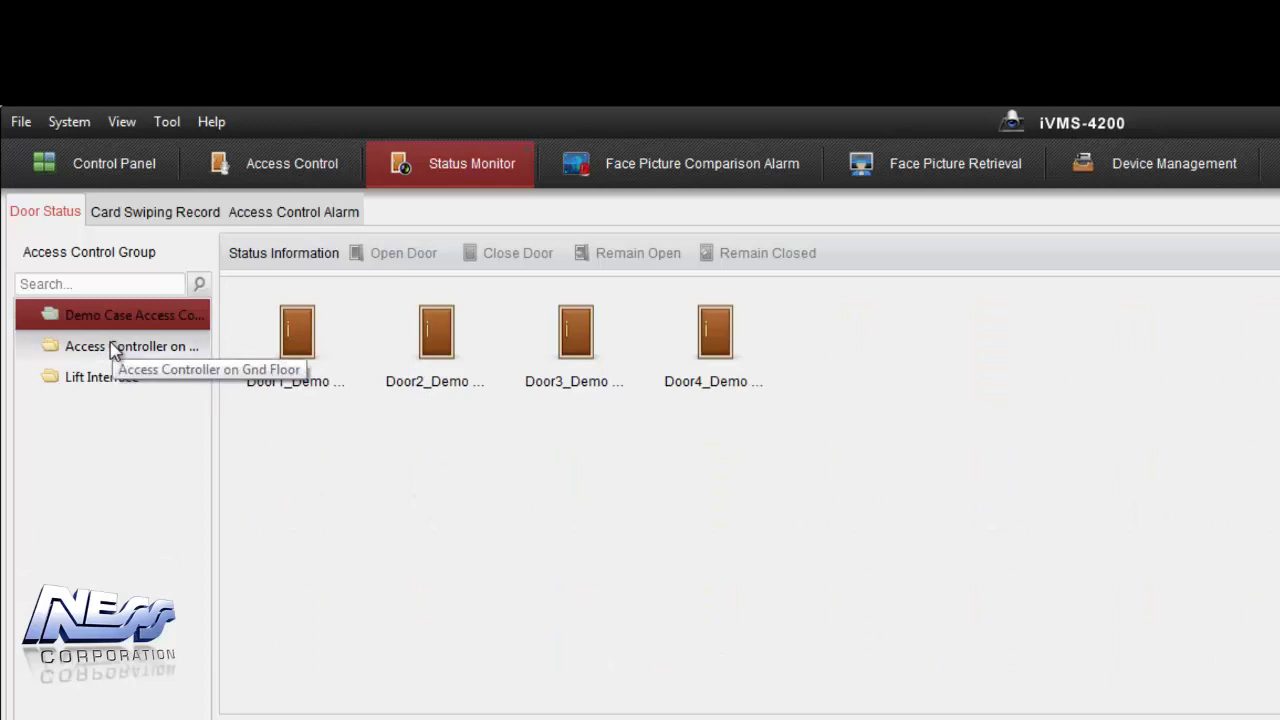
pyautogui.click(113, 349)
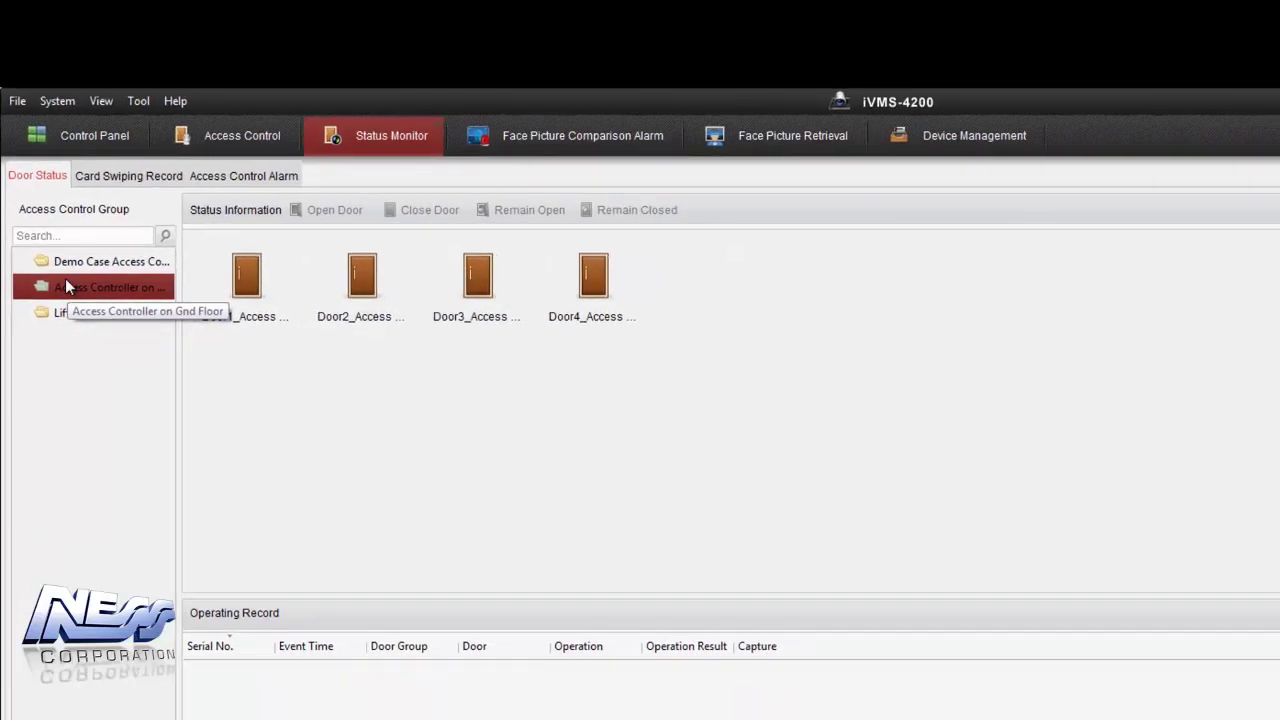
# Step: Check the device list, then browse resources of Demo Case, Gnd Floor and Lift Interface groups
pyautogui.click(951, 136)
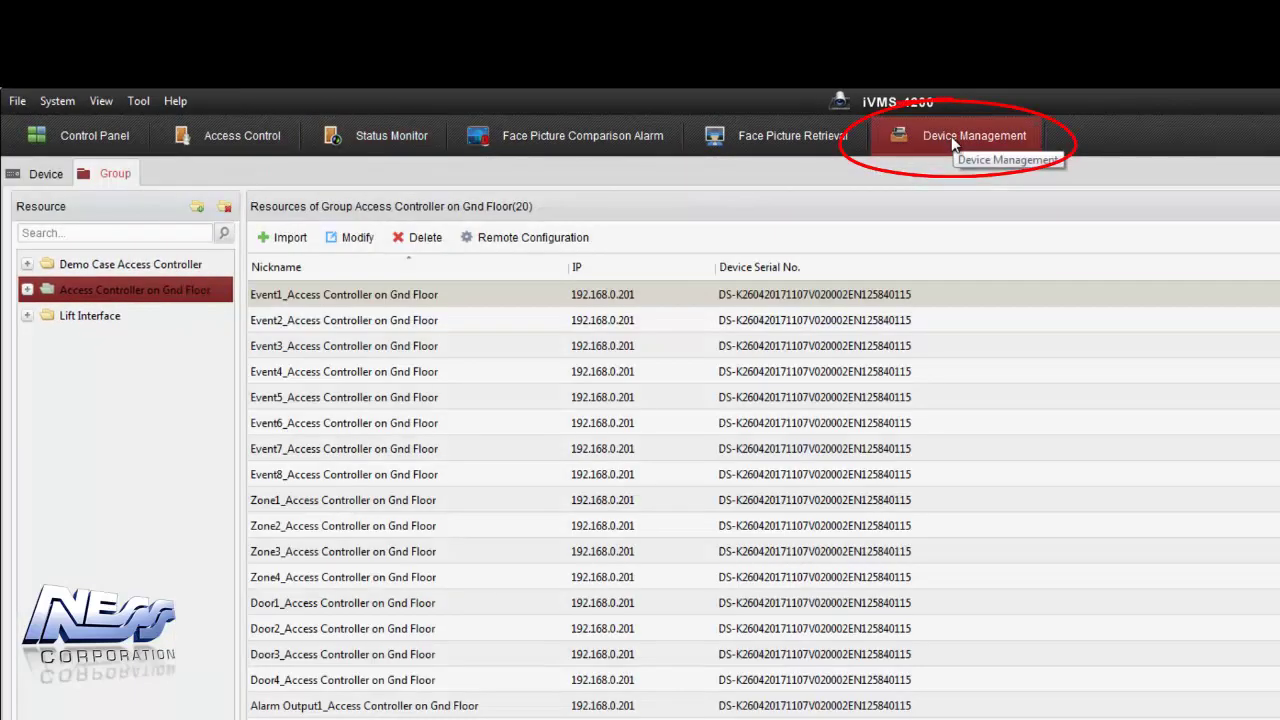
pyautogui.click(42, 176)
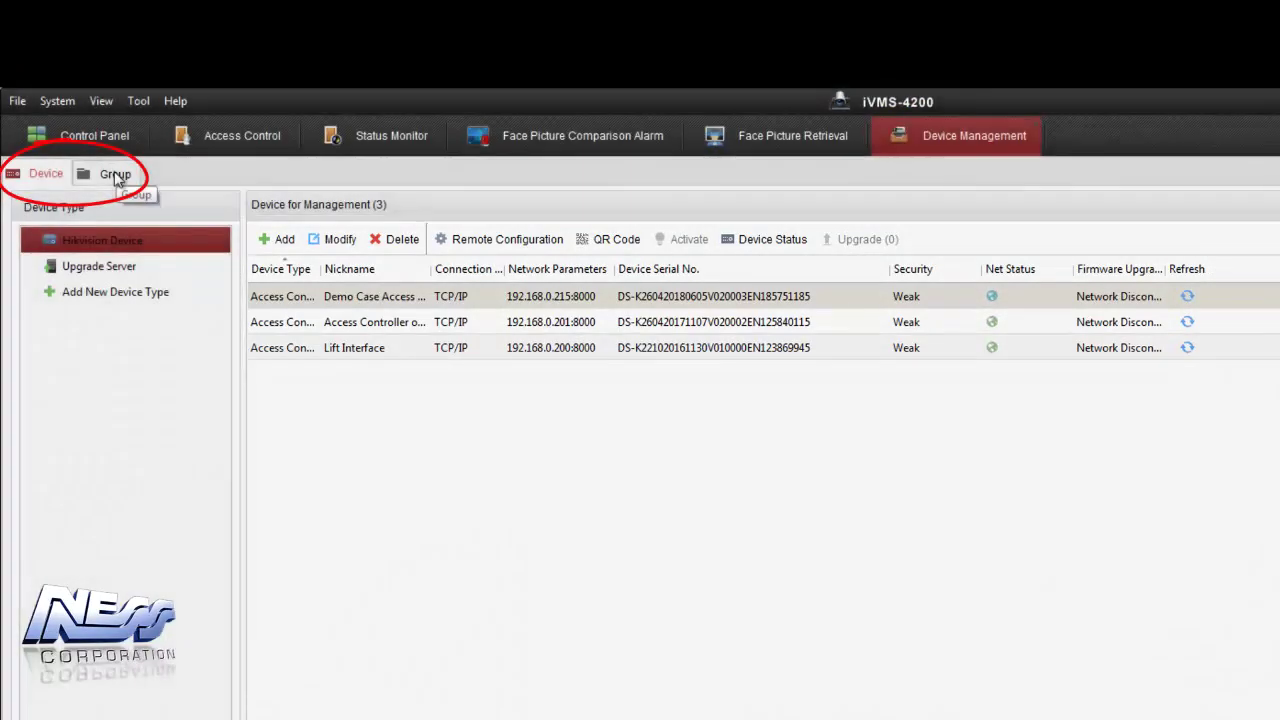
pyautogui.click(115, 176)
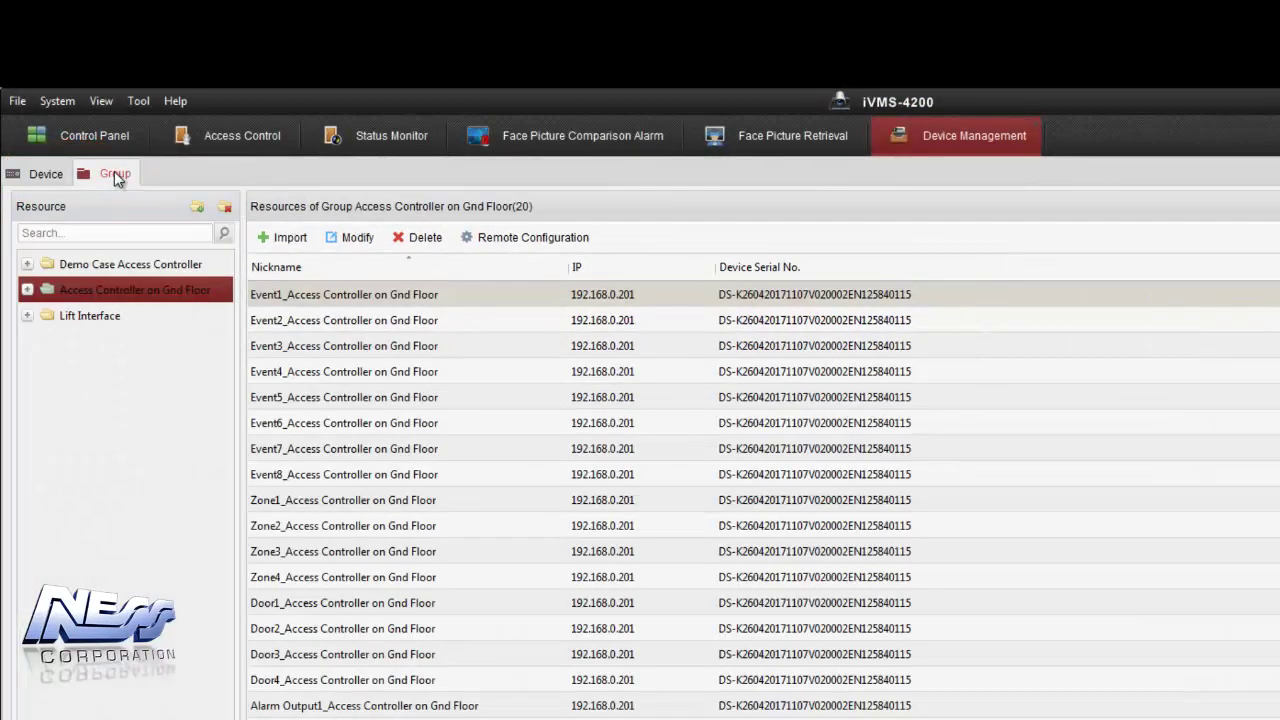
pyautogui.click(107, 267)
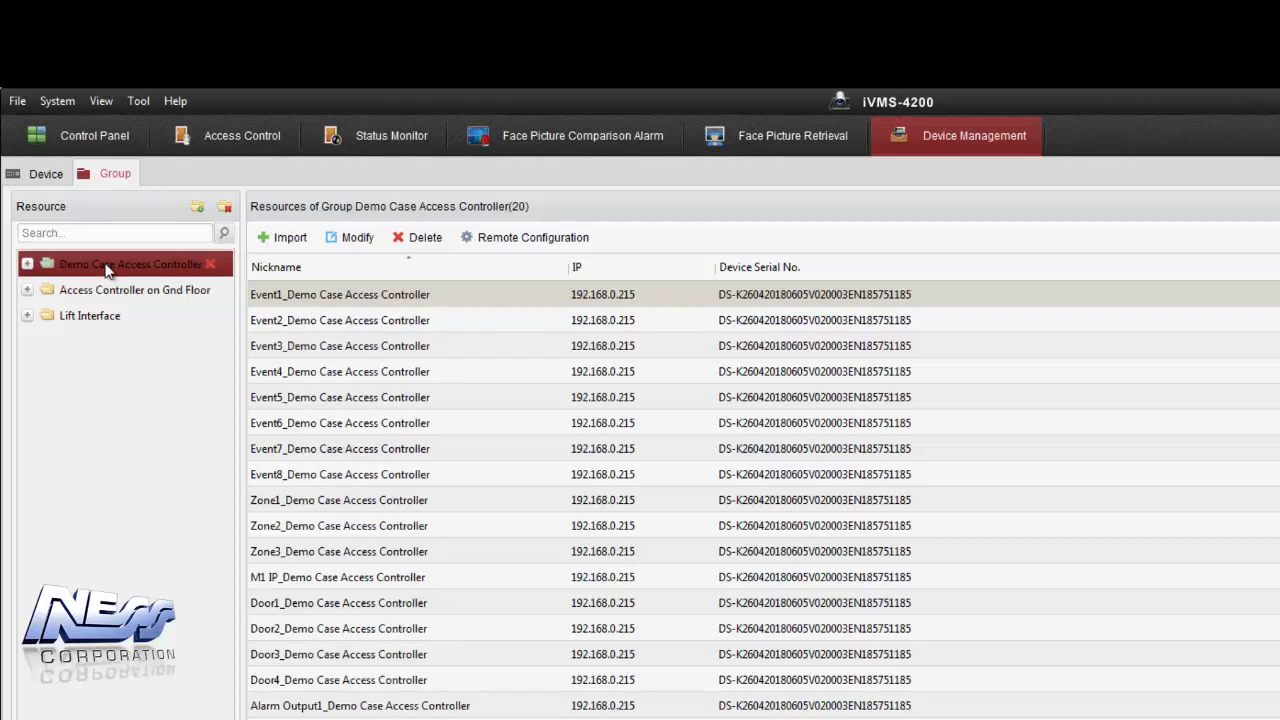
pyautogui.moveTo(130, 290)
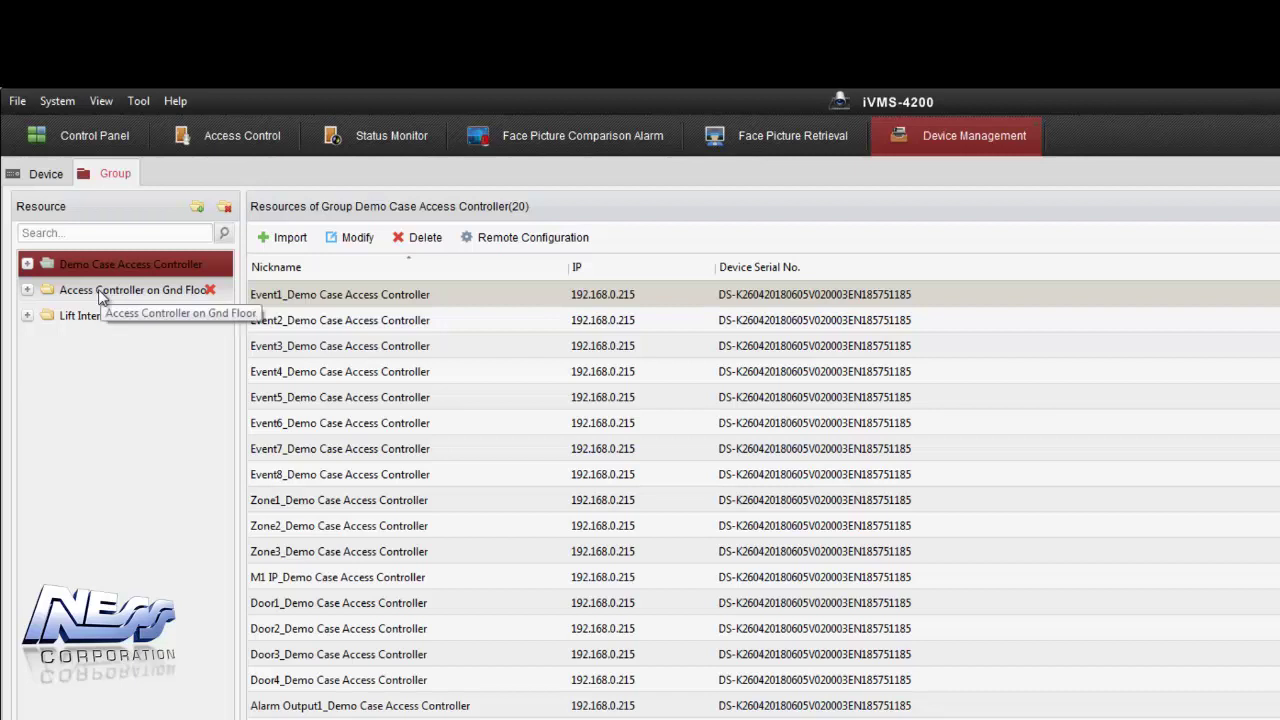
pyautogui.click(100, 290)
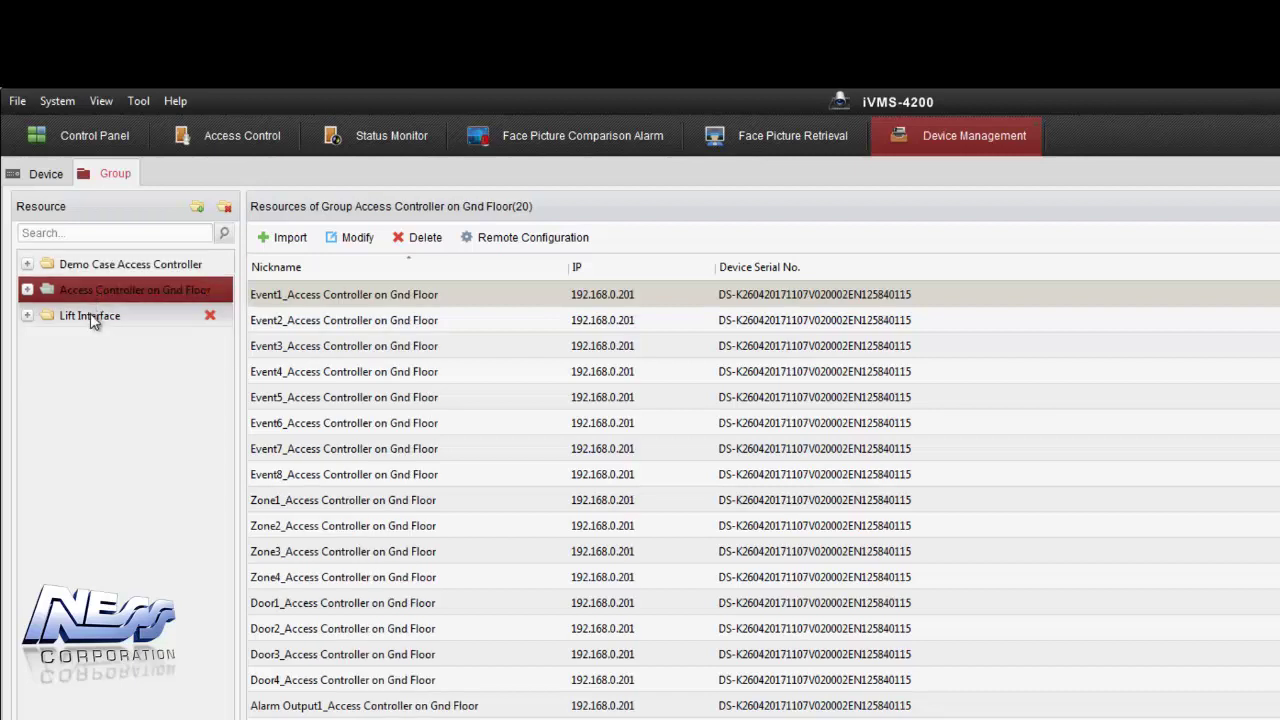
pyautogui.click(90, 316)
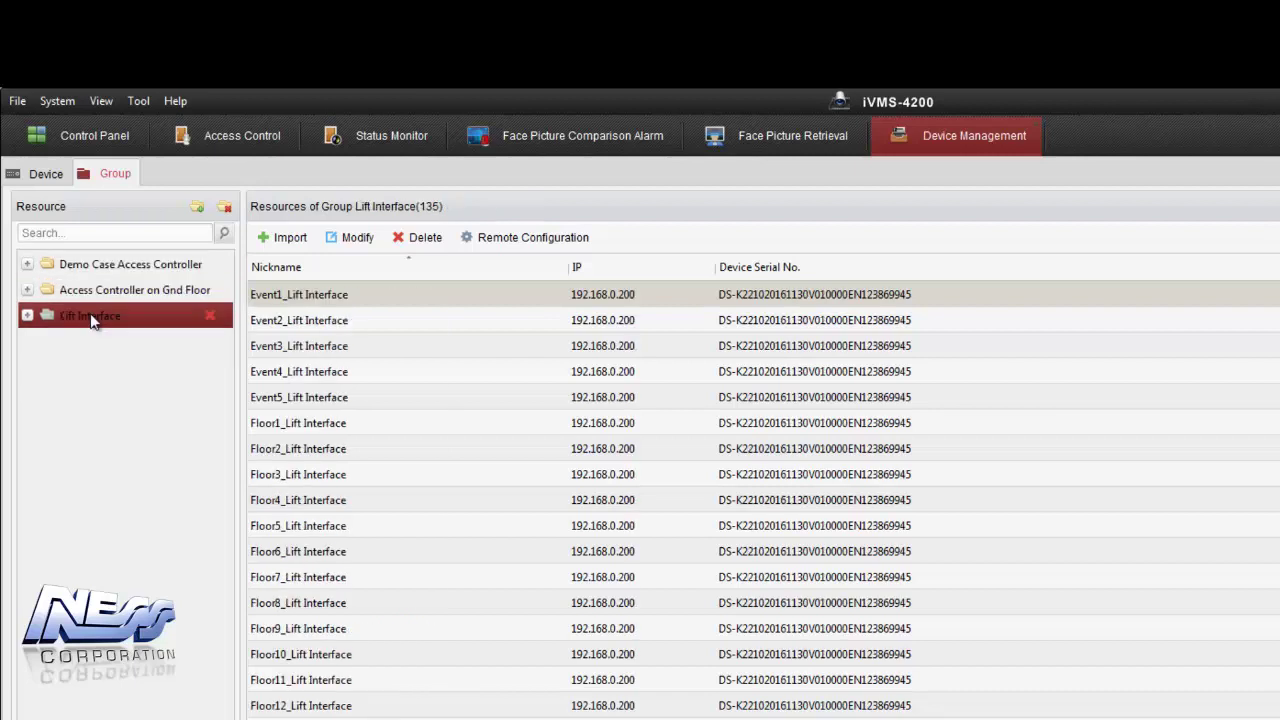
pyautogui.click(100, 268)
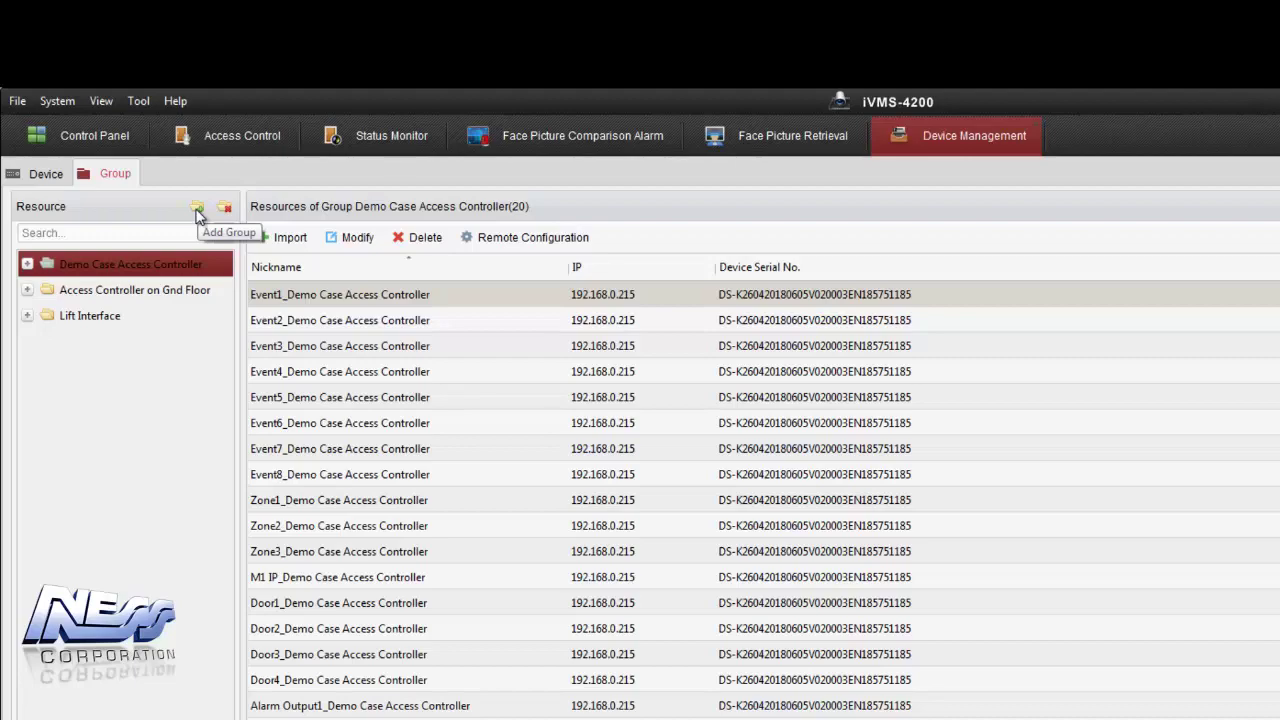
# Step: Add a resource group named 'Ness Head Office'
pyautogui.click(198, 210)
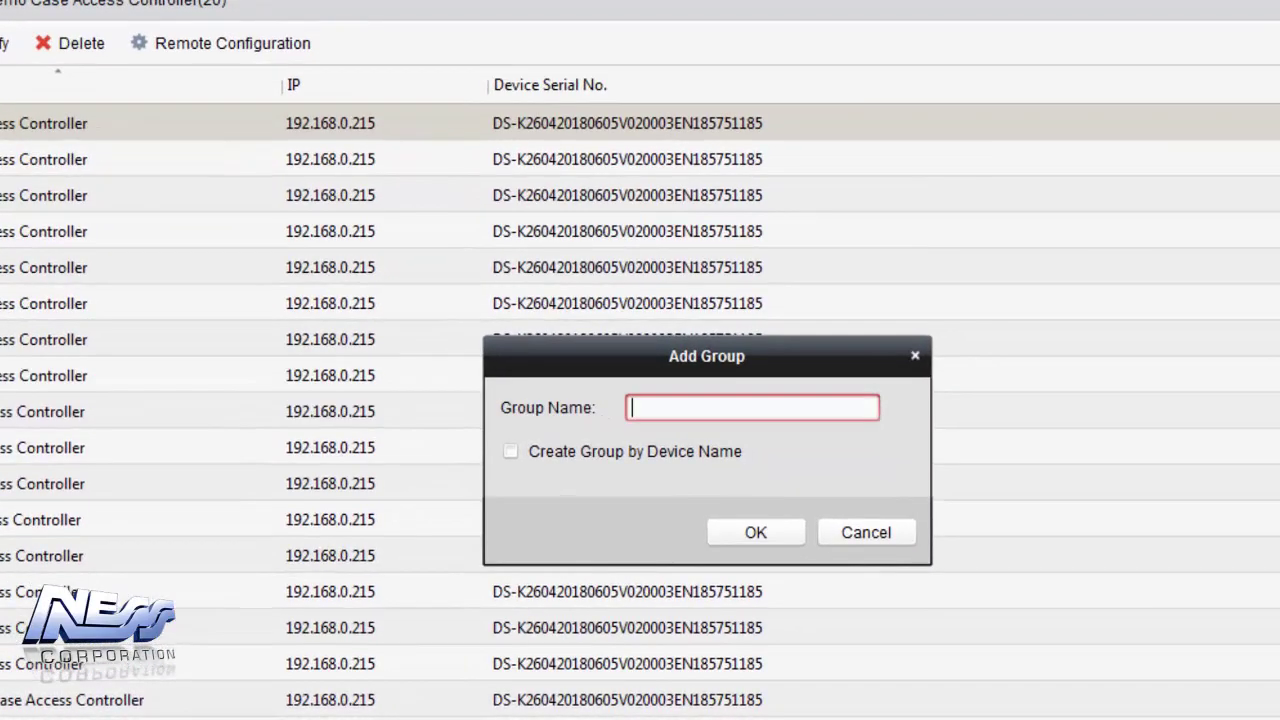
pyautogui.write('Ness Head Office')
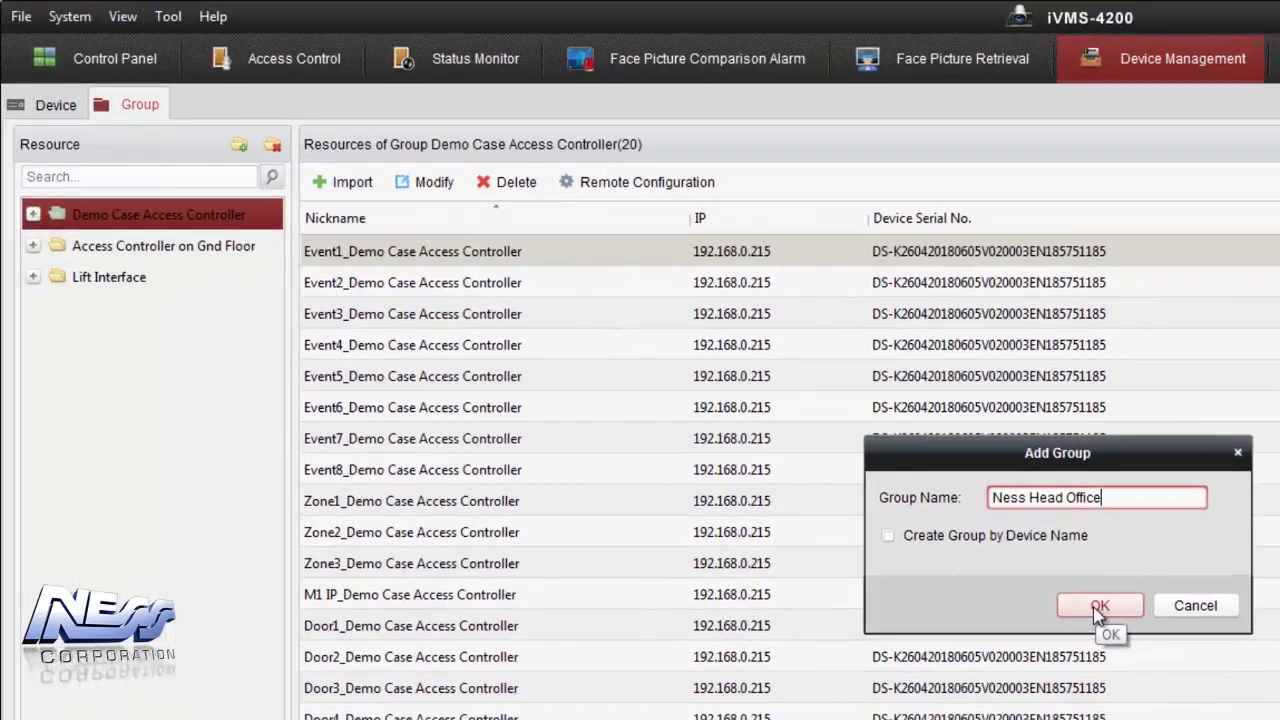
pyautogui.click(1112, 604)
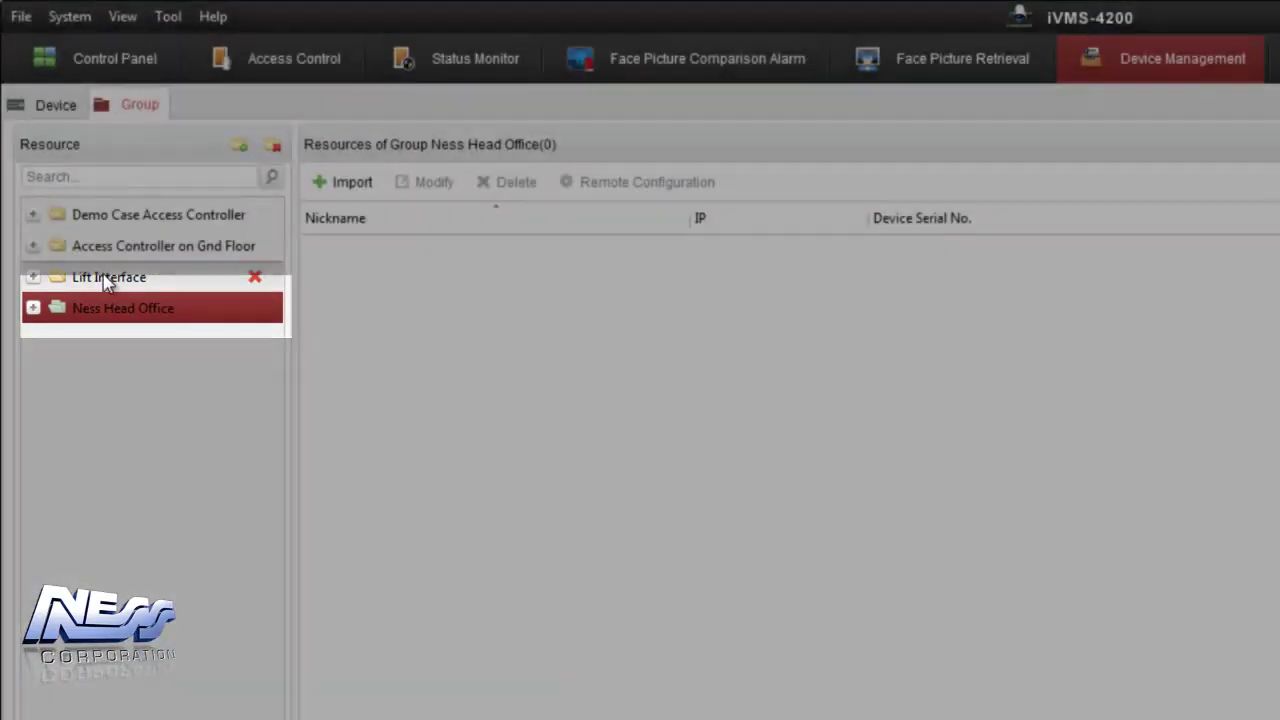
# Step: Browse the Lift Interface and Gnd Floor groups, then select and expand Ness Head Office
pyautogui.click(107, 280)
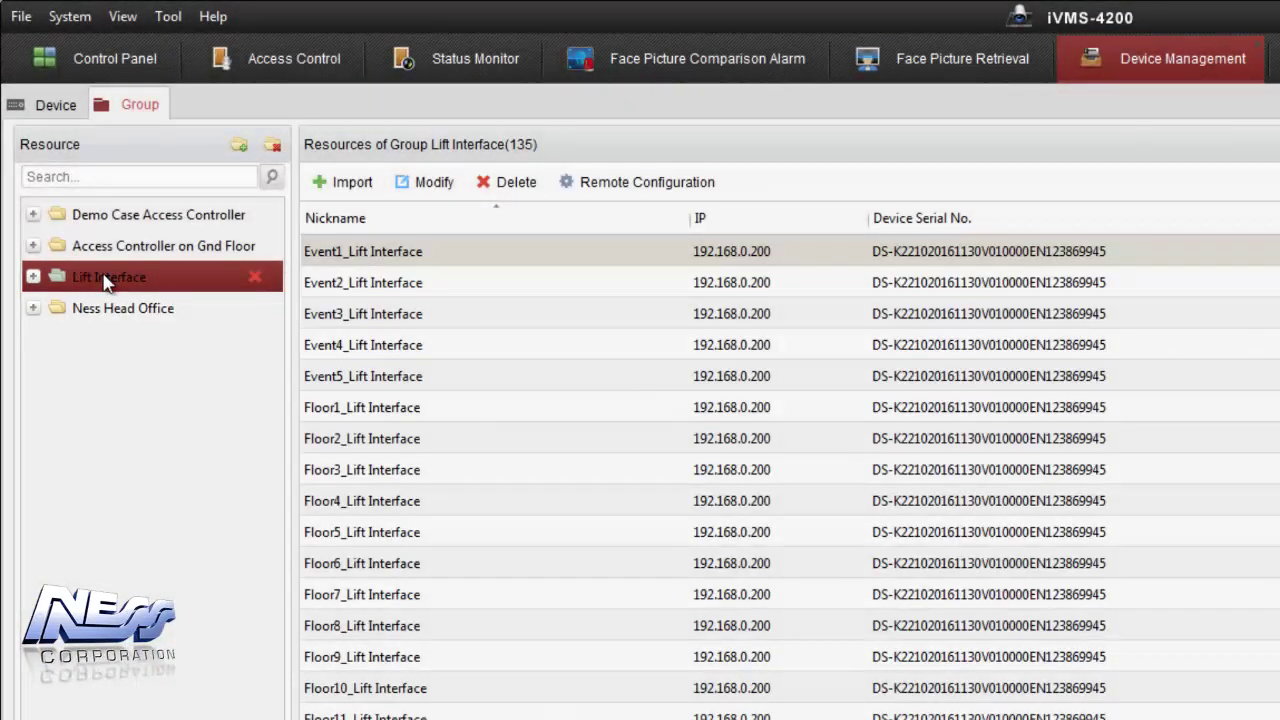
pyautogui.click(108, 250)
pyautogui.click(110, 288)
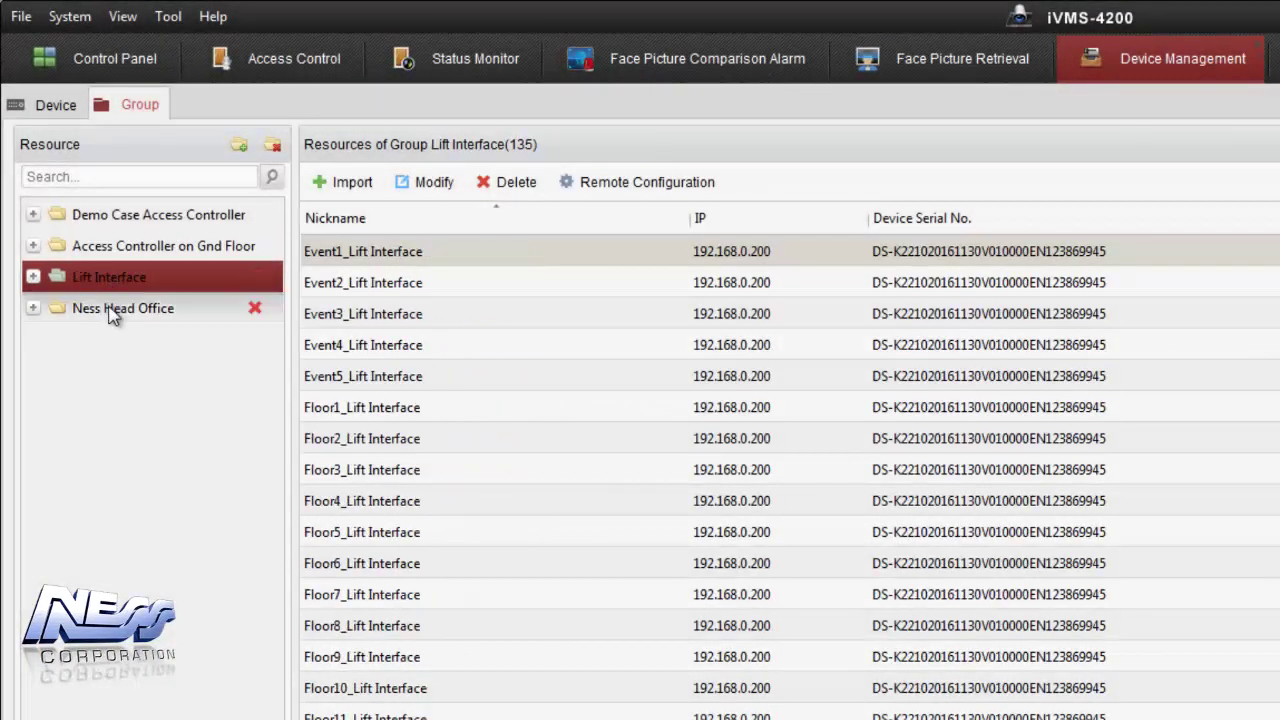
pyautogui.click(112, 310)
pyautogui.click(33, 309)
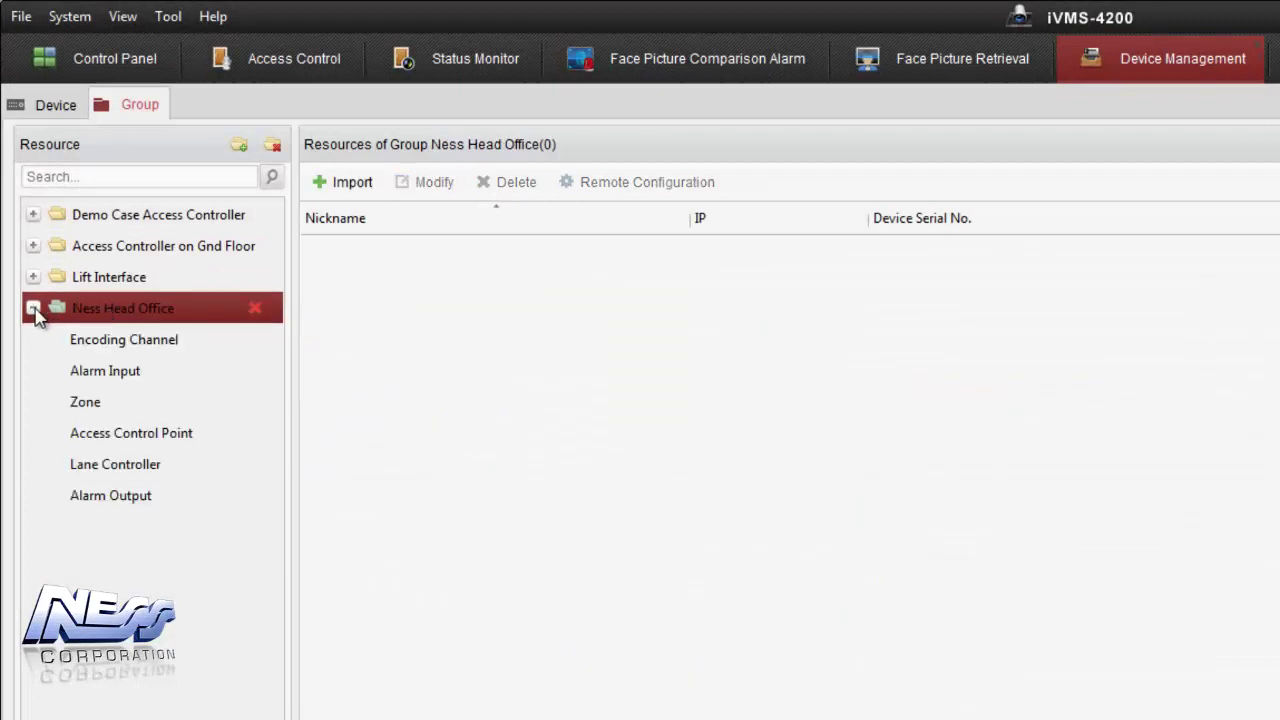
pyautogui.click(33, 309)
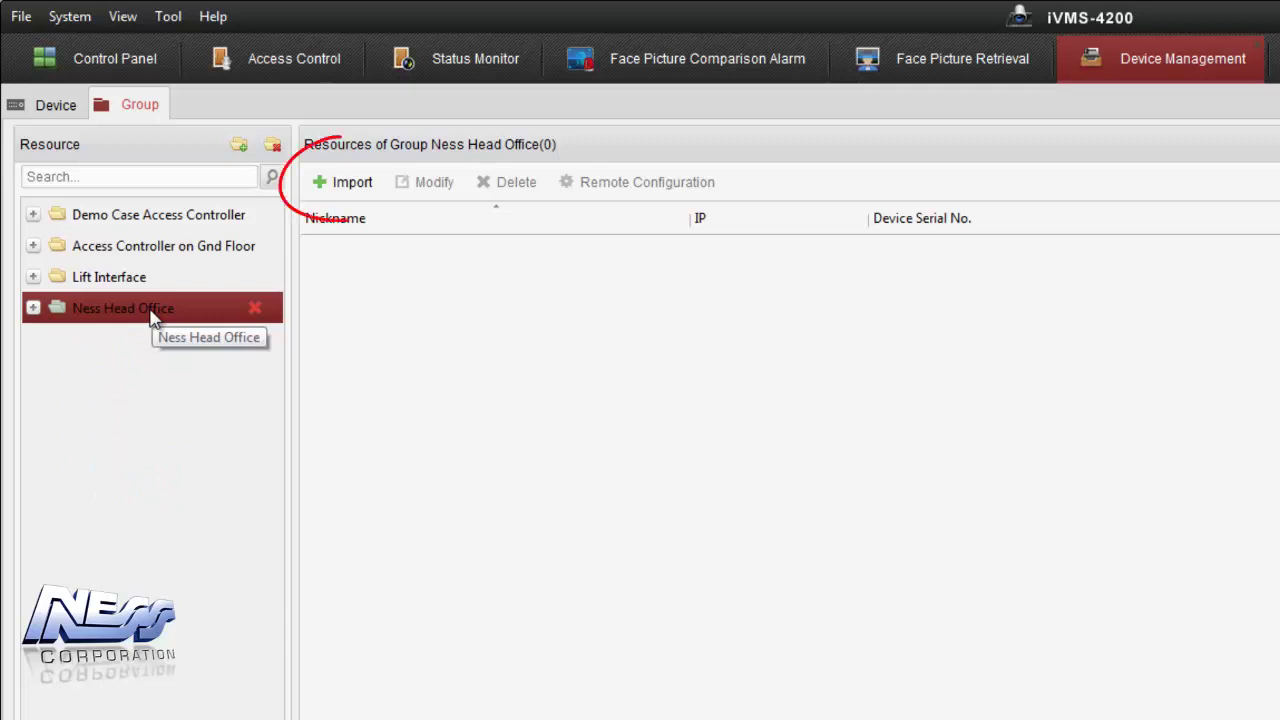
# Step: Show access control points for all three controllers, choosing Demo Case doors as import source
pyautogui.click(335, 182)
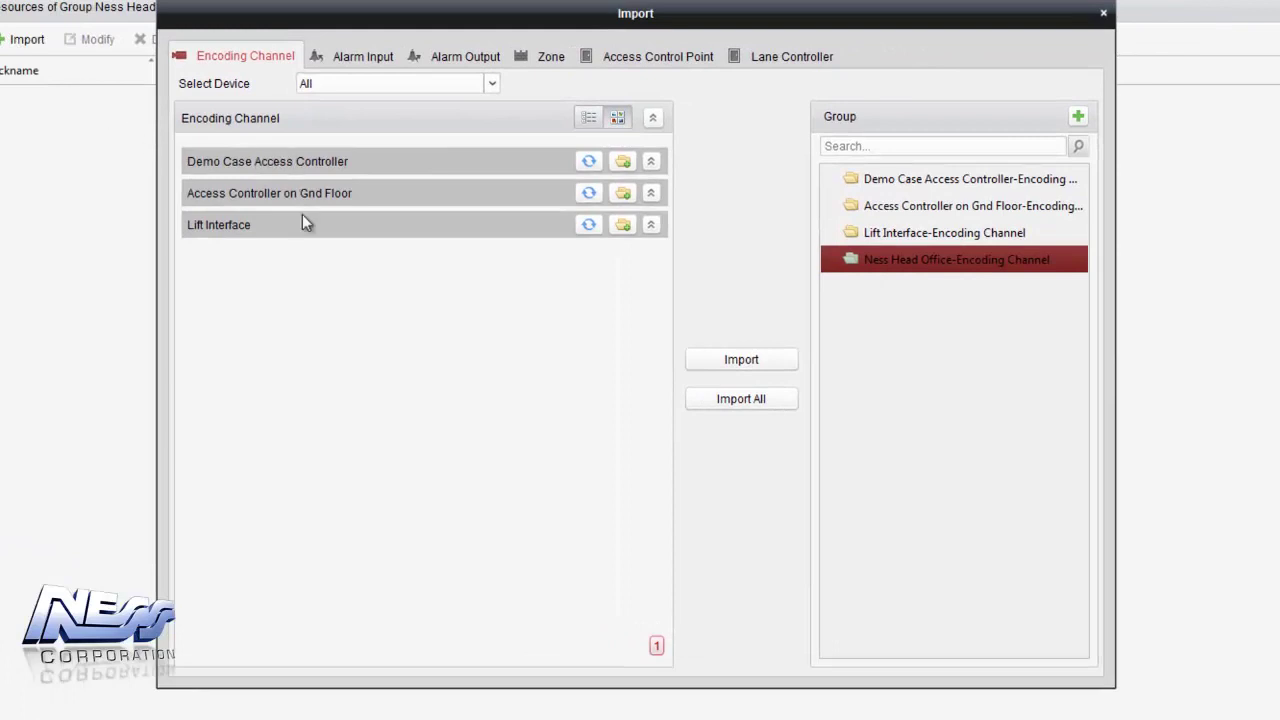
pyautogui.click(643, 57)
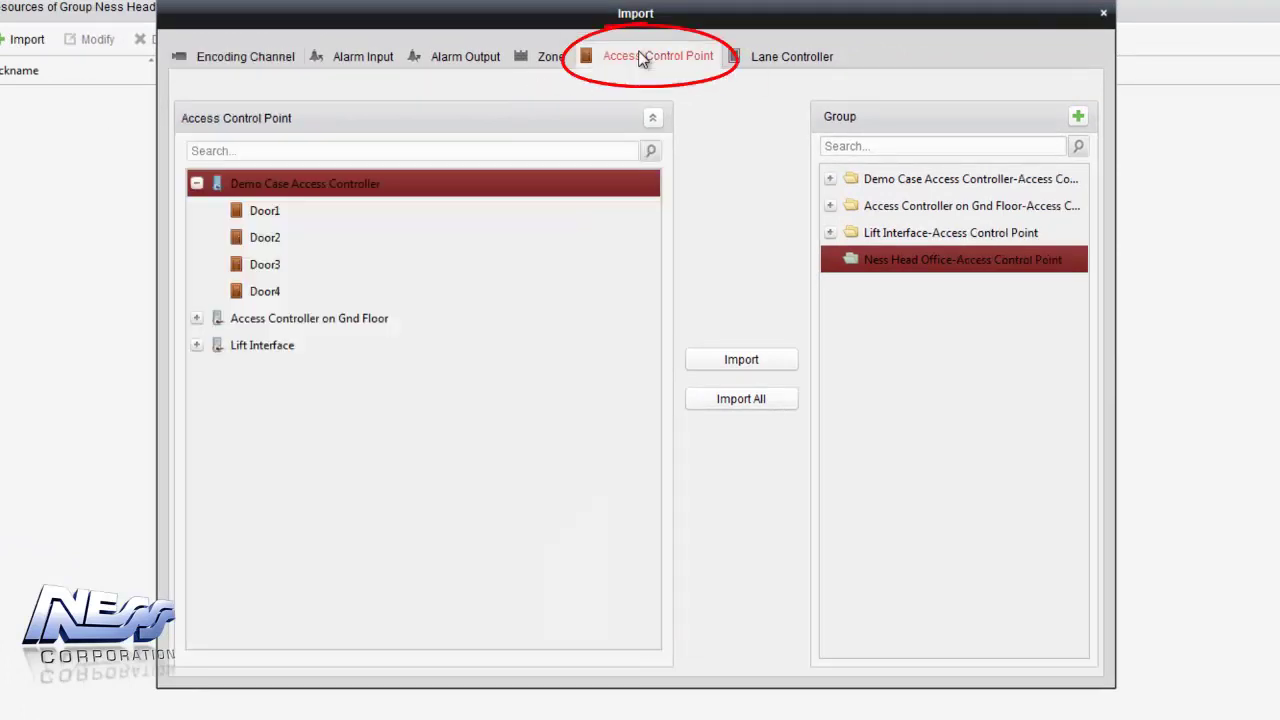
pyautogui.moveTo(309, 318)
pyautogui.click(197, 319)
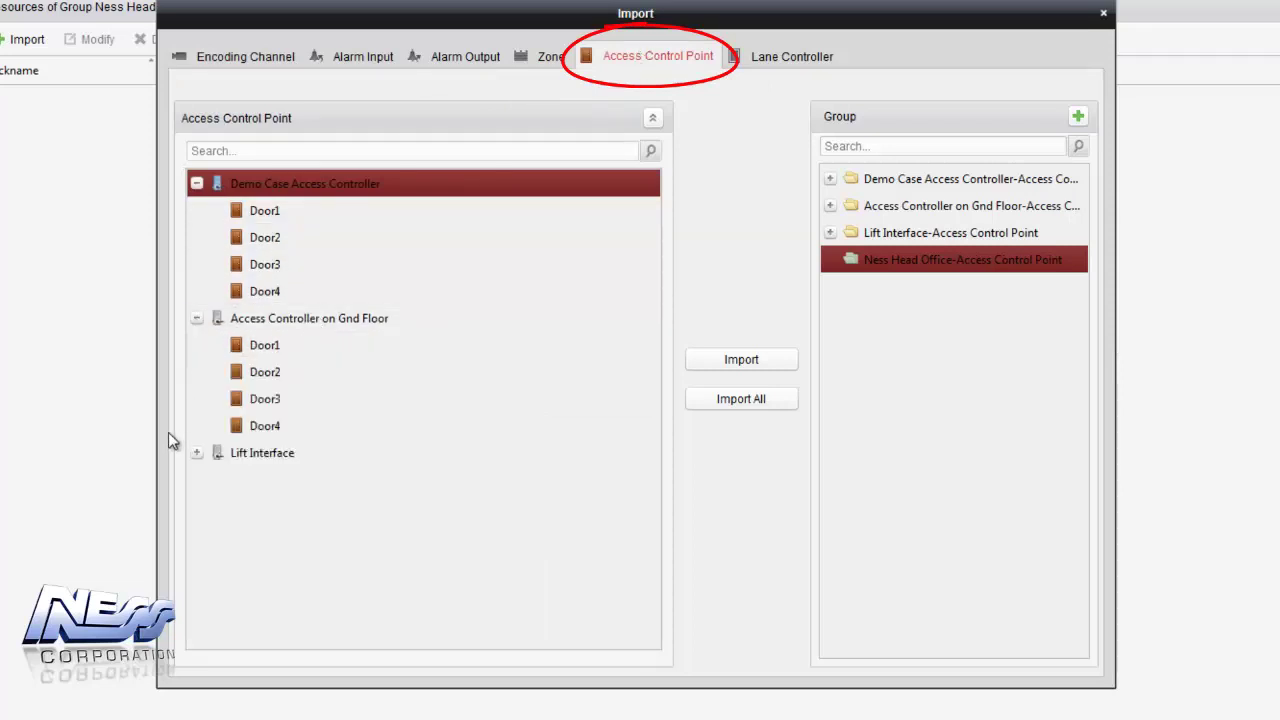
pyautogui.click(196, 454)
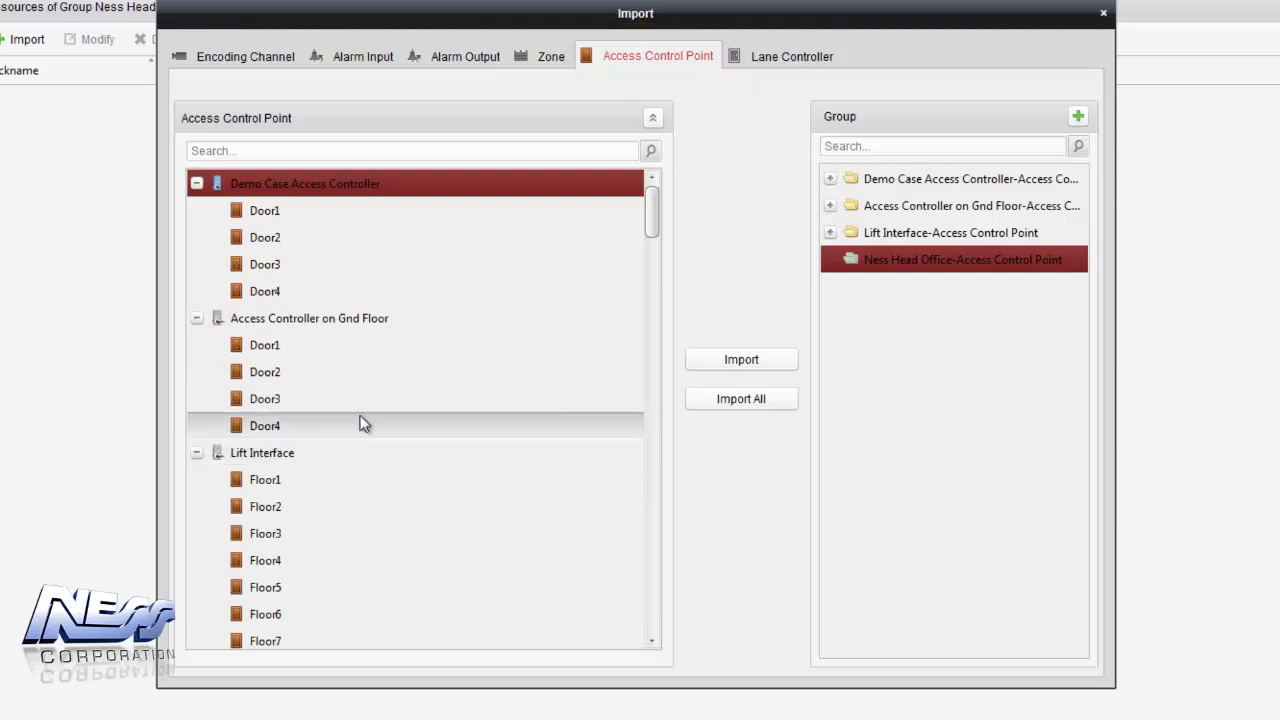
pyautogui.click(362, 326)
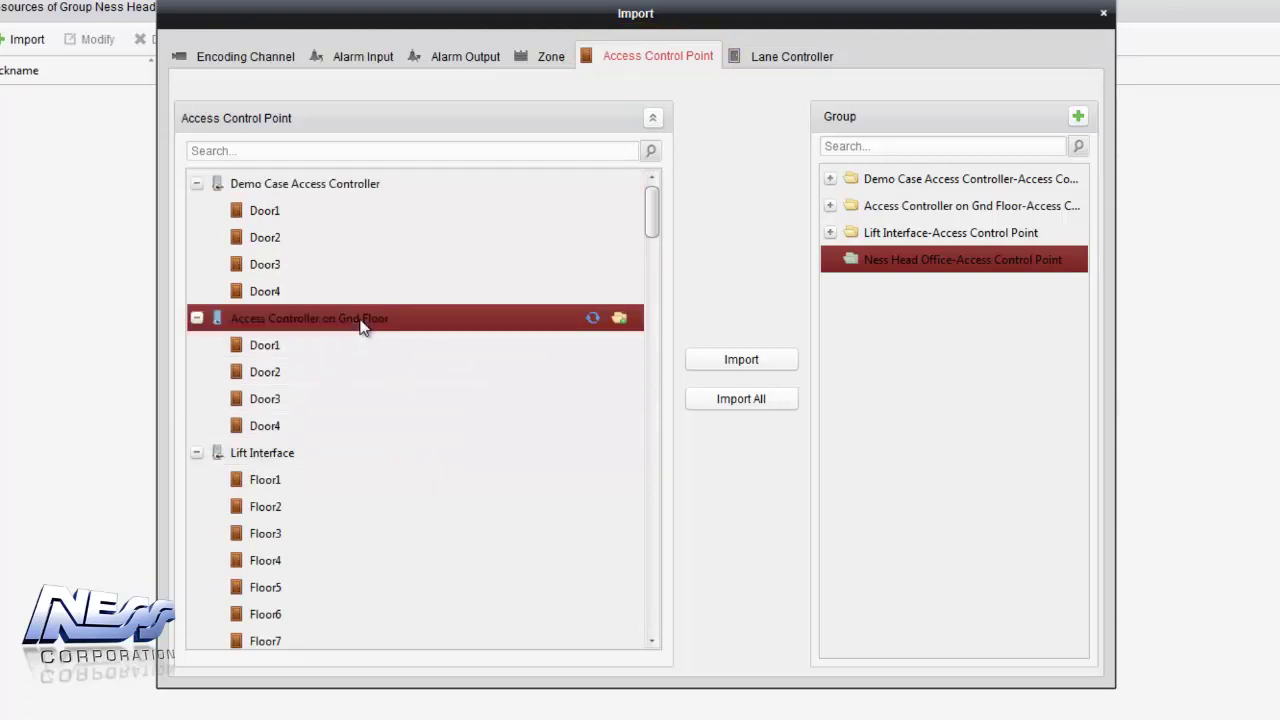
pyautogui.click(287, 462)
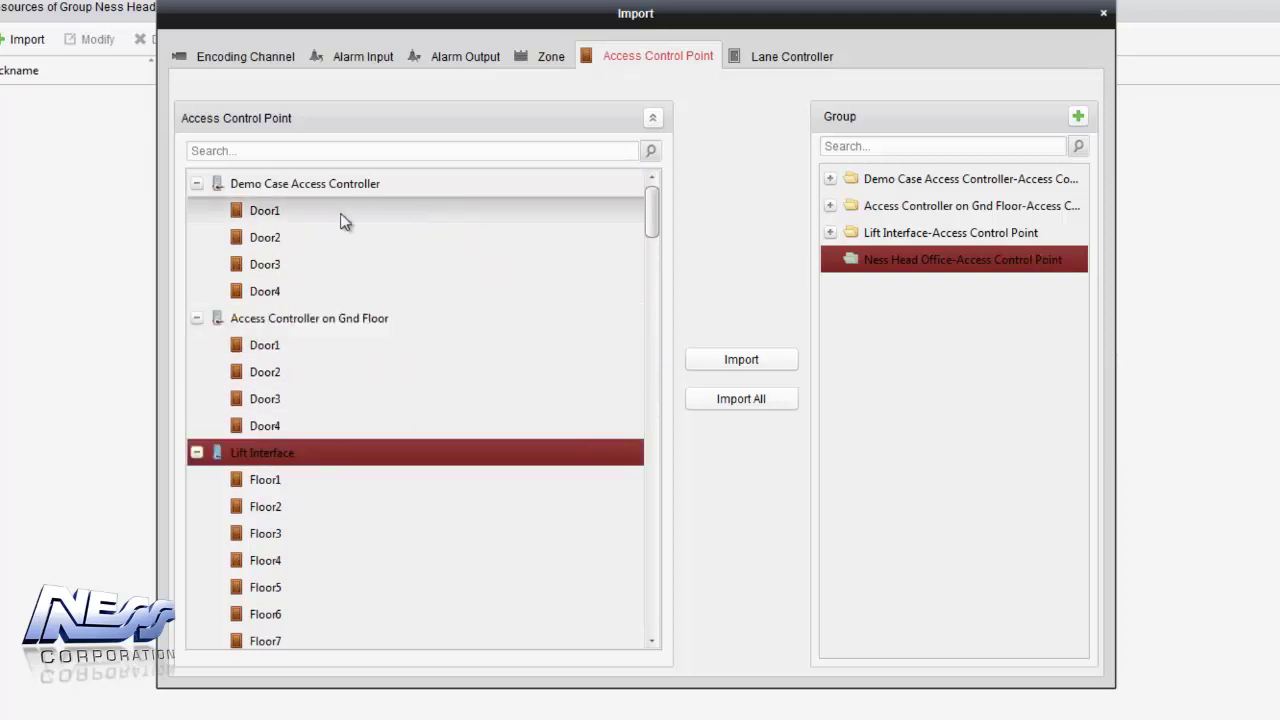
pyautogui.click(275, 185)
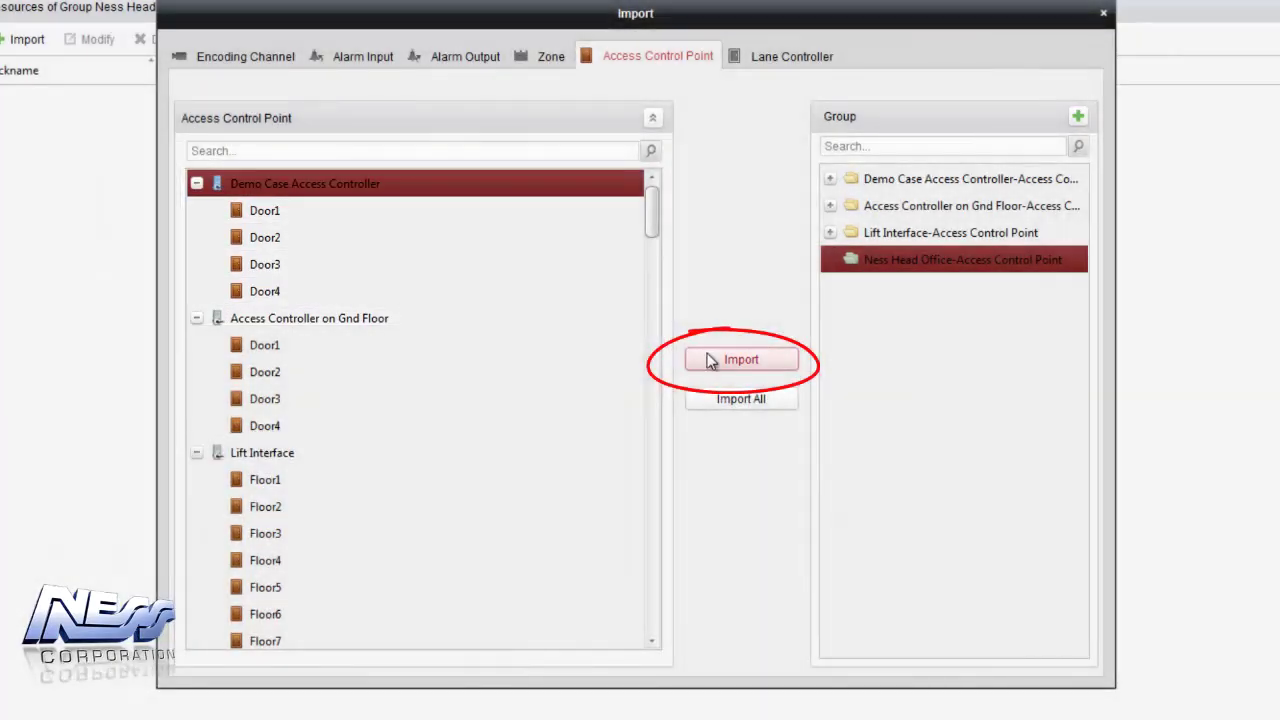
# Step: Import the Demo Case doors, then the Access Controller on Gnd Floor doors
pyautogui.click(708, 360)
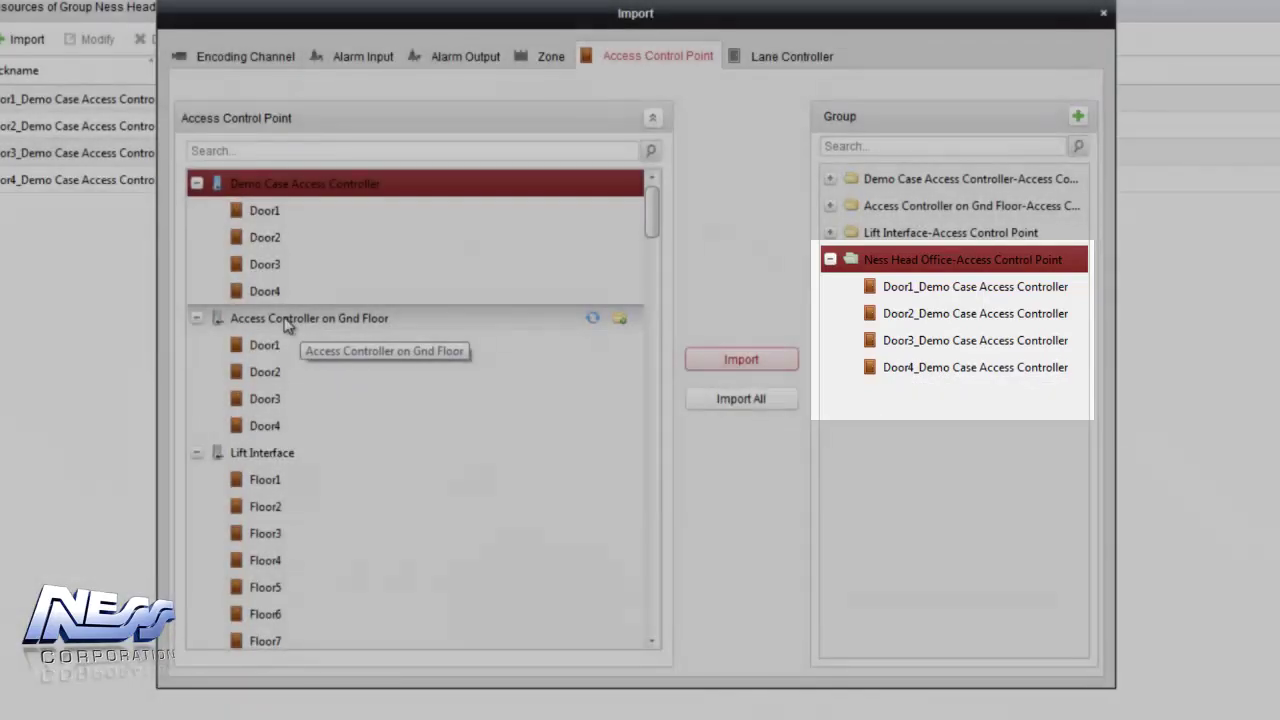
pyautogui.click(285, 320)
pyautogui.click(722, 361)
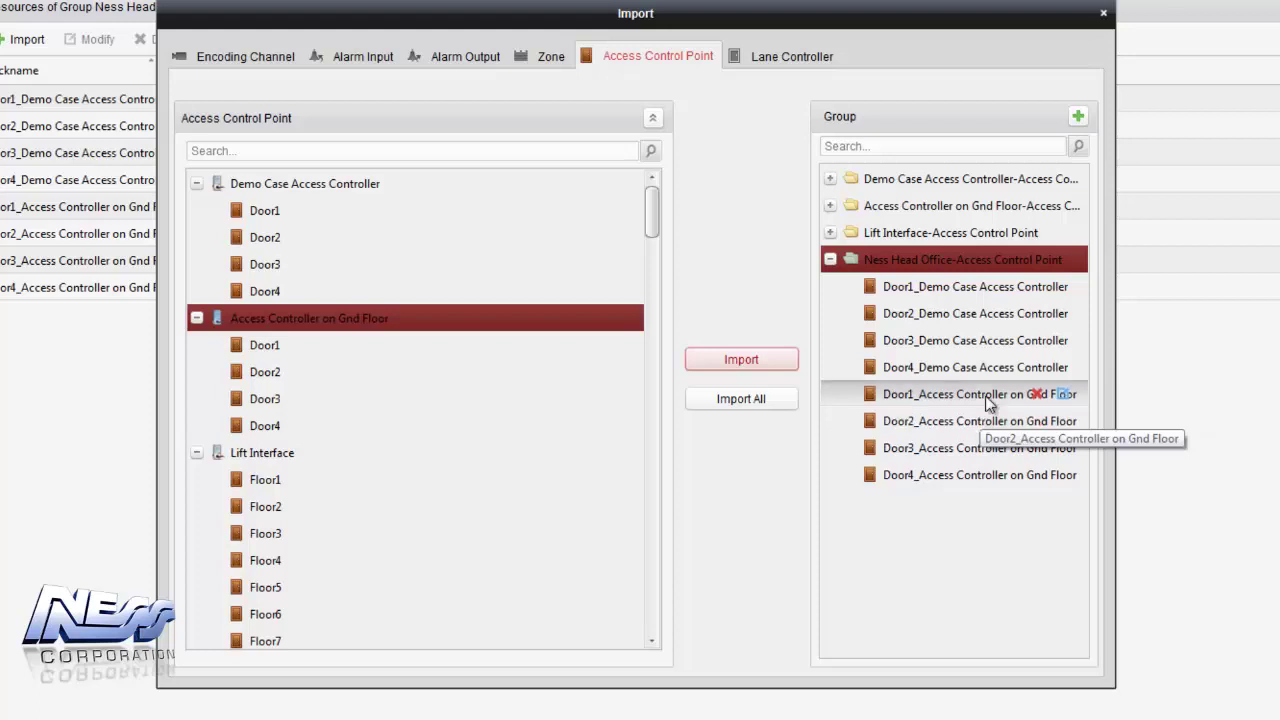
# Step: Import Lift Interface Floor1, then Floor2 through Floor8, into Ness Head Office
pyautogui.click(250, 480)
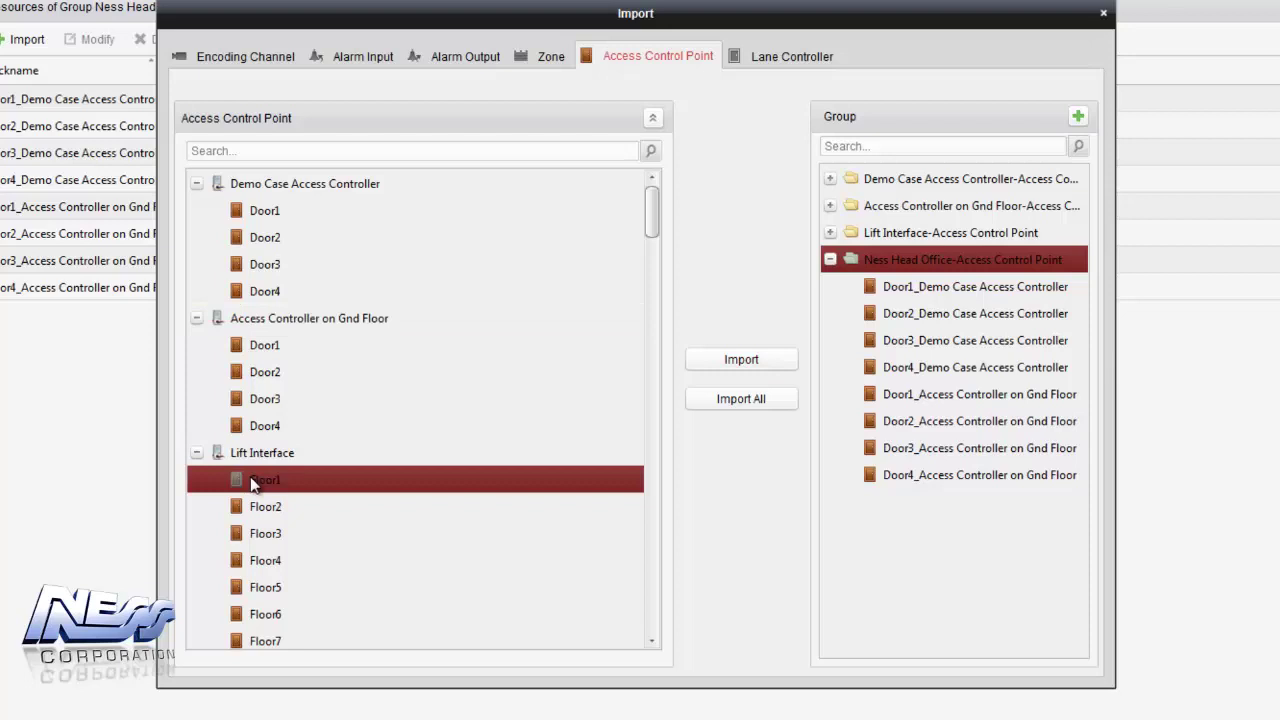
pyautogui.moveTo(646, 218); pyautogui.dragTo(649, 241)
pyautogui.click(741, 359)
pyautogui.moveTo(933, 502)
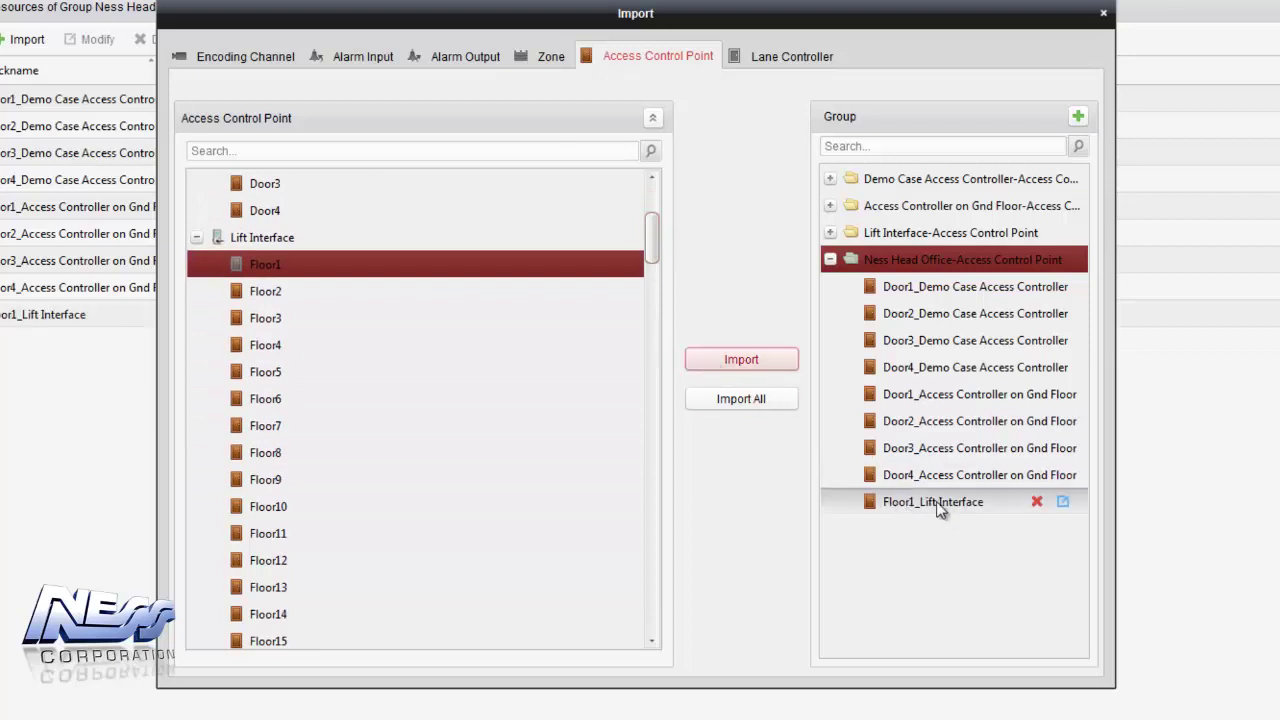
pyautogui.click(260, 291)
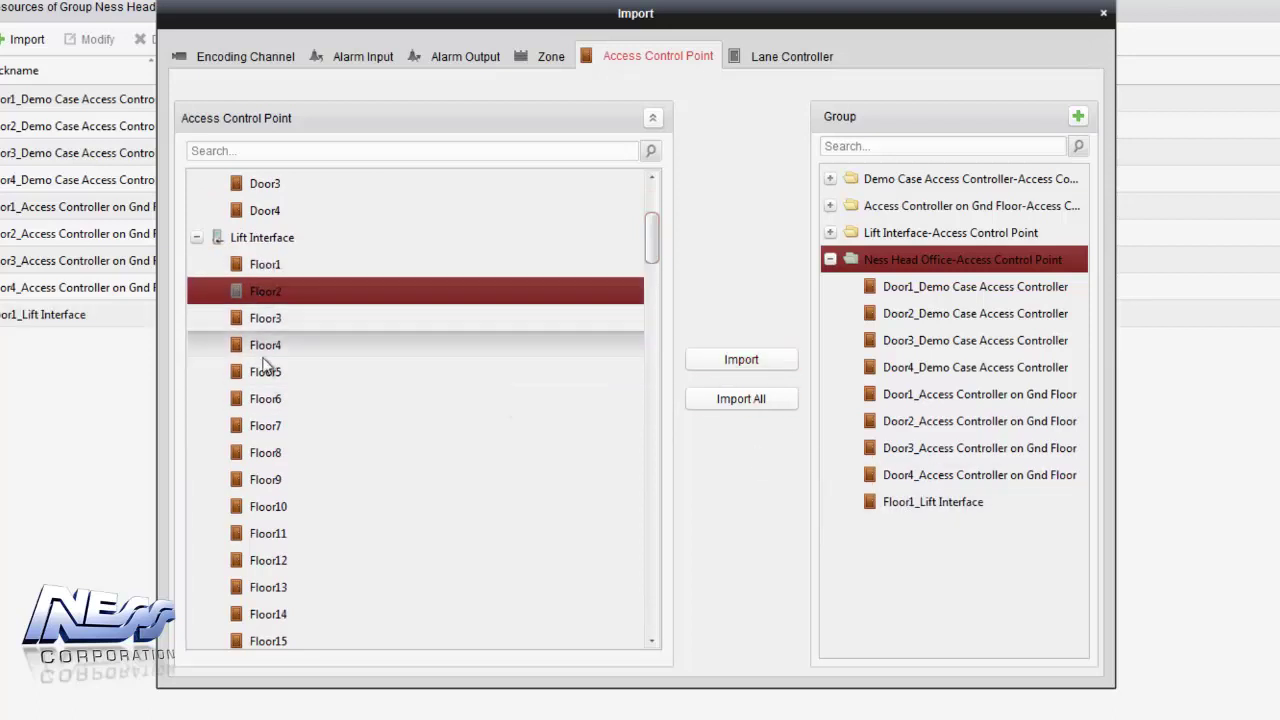
pyautogui.keyDown('shift'); pyautogui.click(270, 457); pyautogui.keyUp('shift')
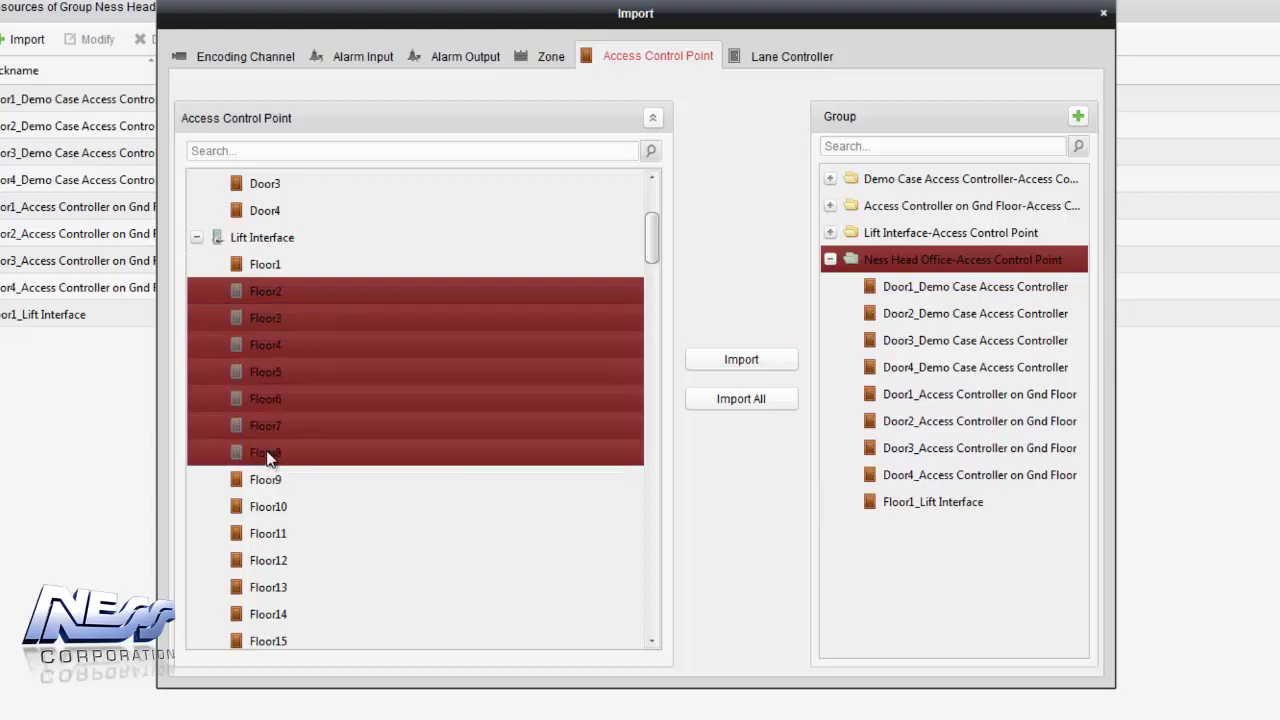
pyautogui.click(727, 362)
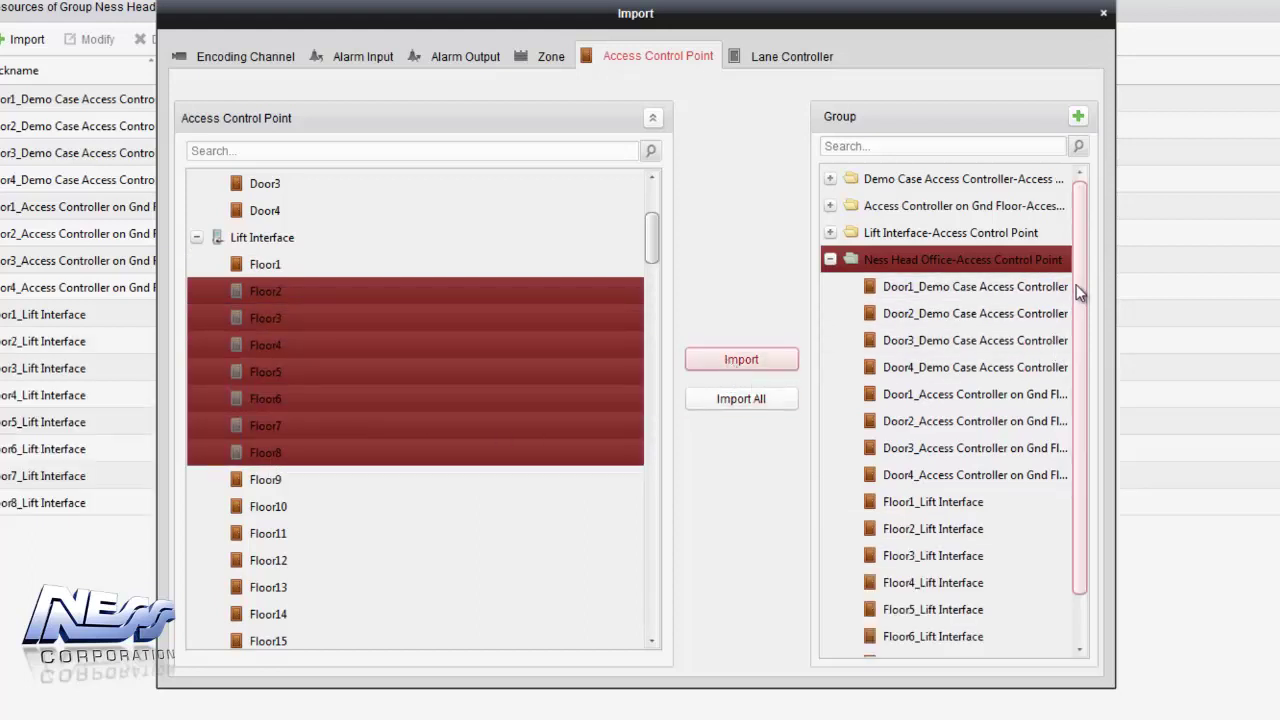
pyautogui.scroll(-2, 1080, 290)
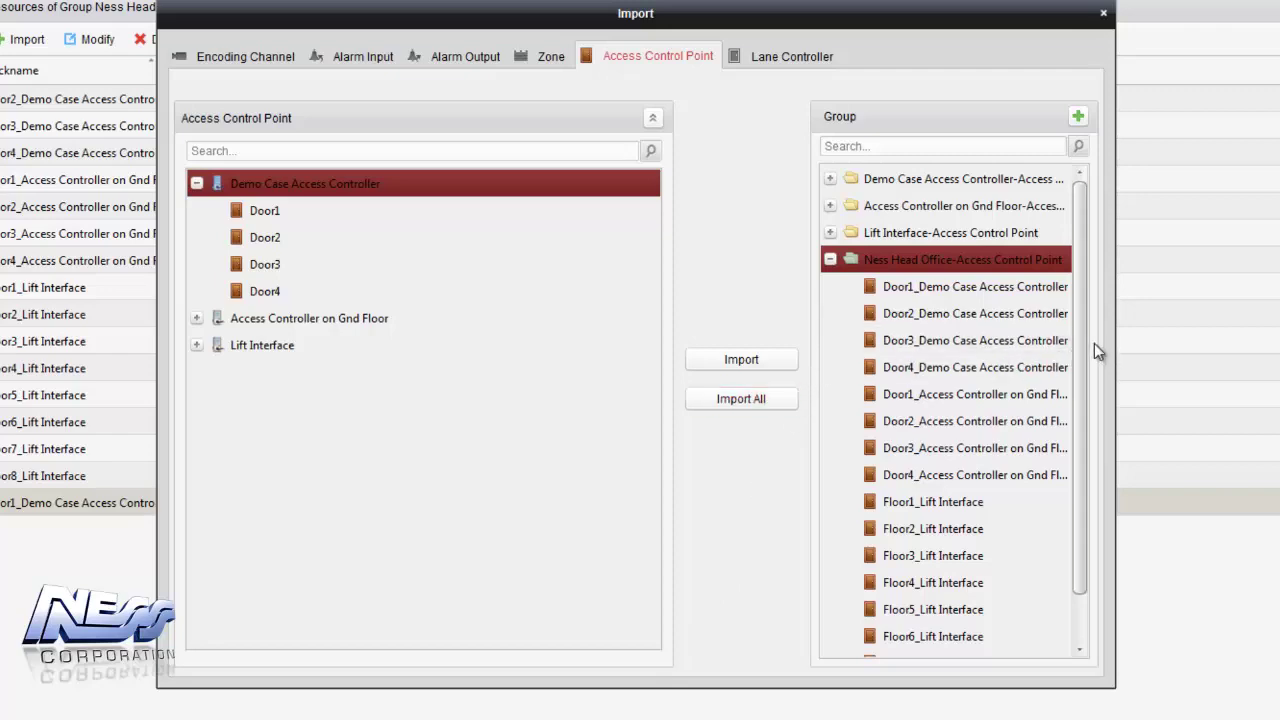
pyautogui.moveTo(960, 286)
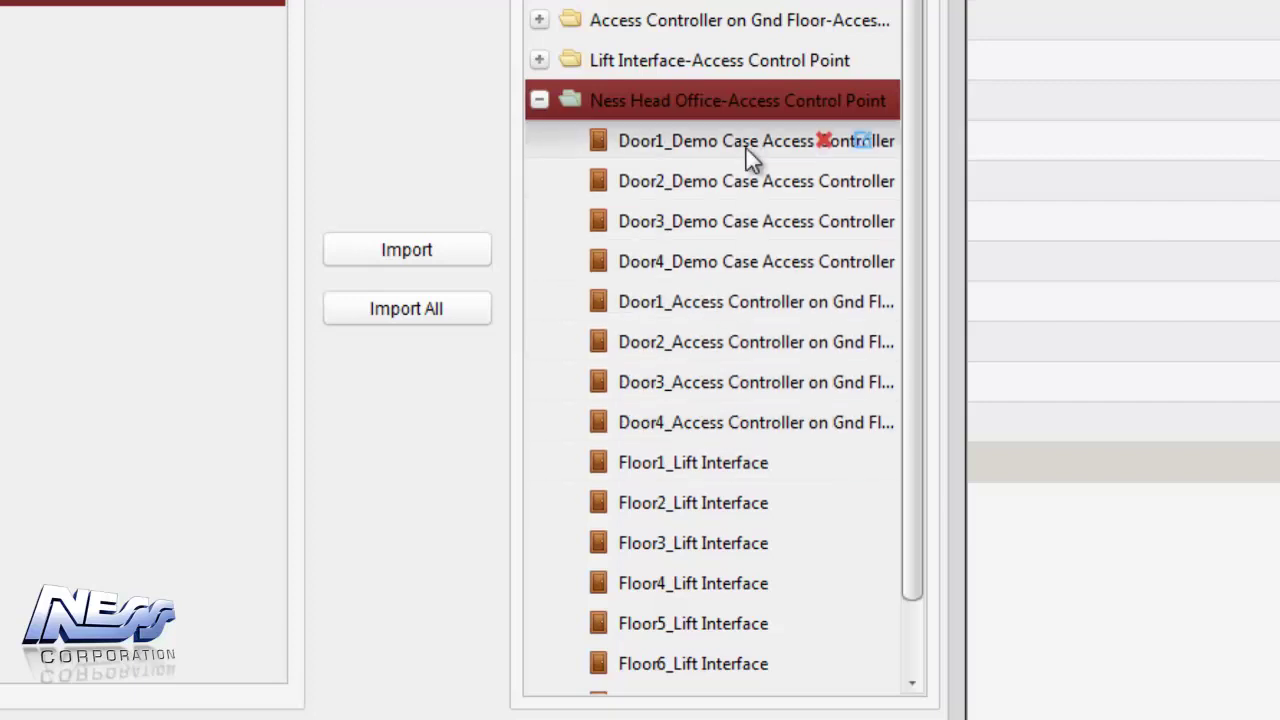
# Step: Rename Door1, Door2 and Door3 Demo to Front Door, Sales Office and R&D Entry Door
pyautogui.click(863, 141)
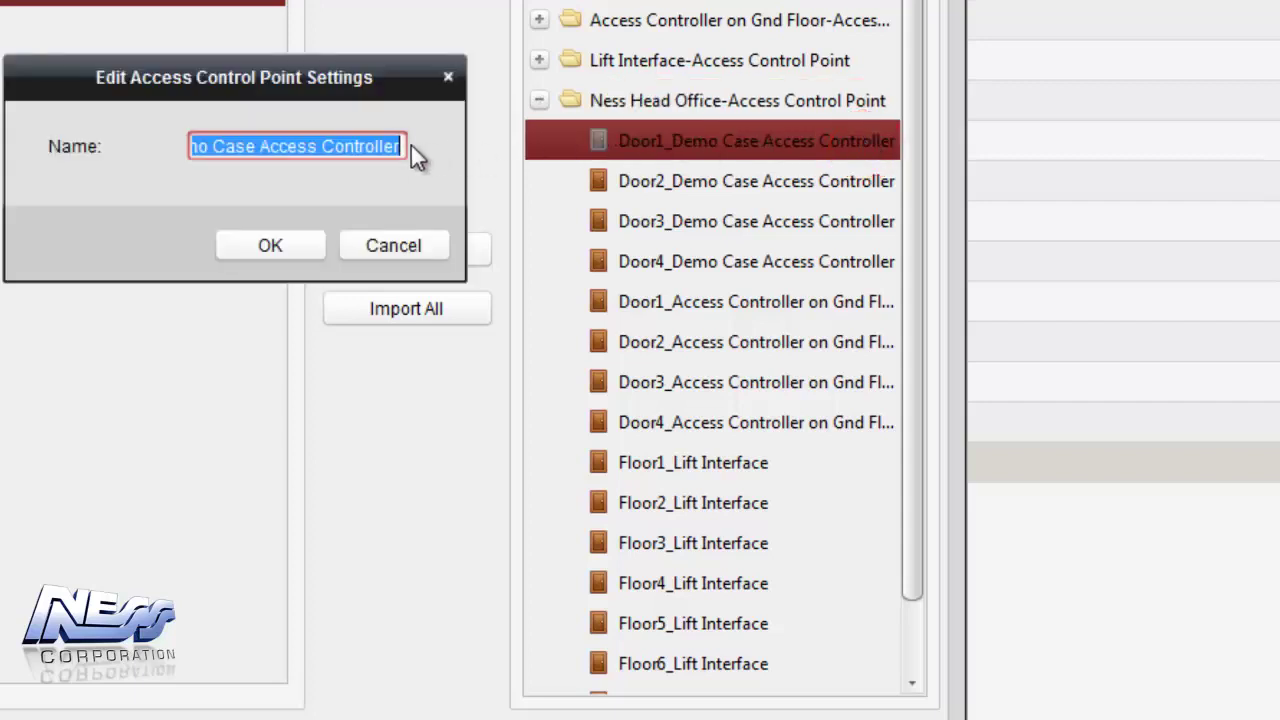
pyautogui.write('Front Door')
pyautogui.click(283, 245)
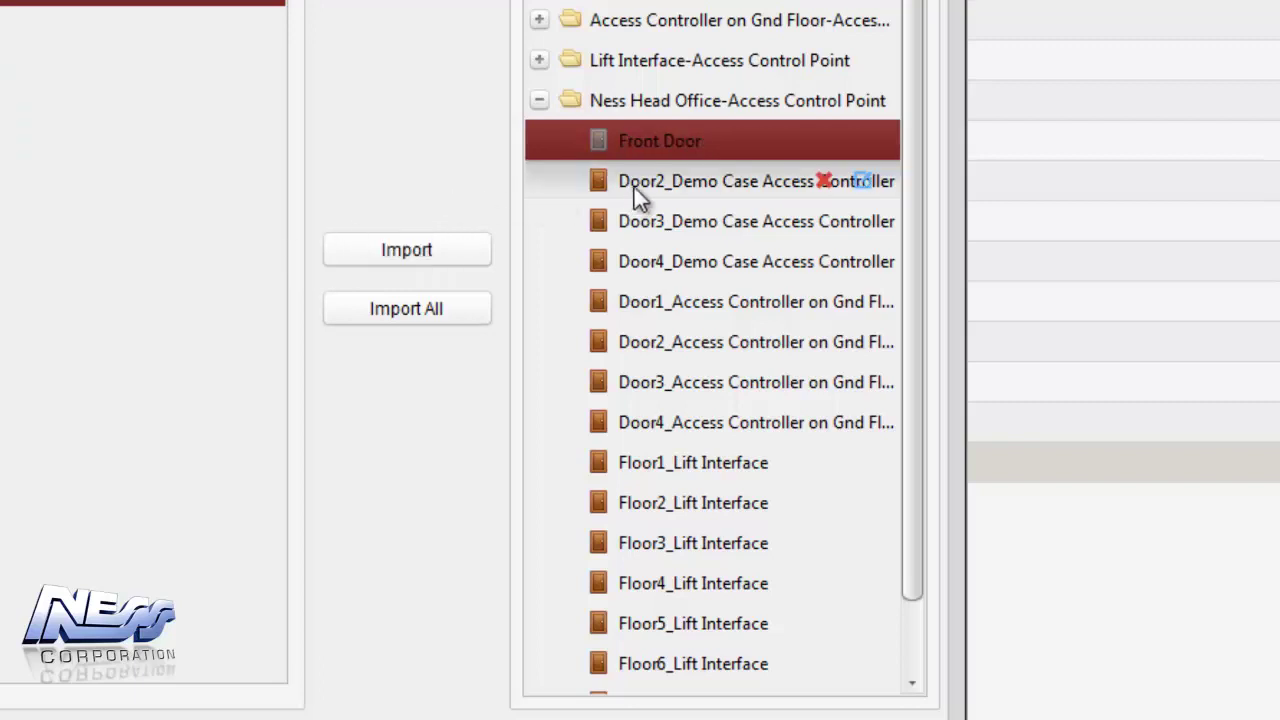
pyautogui.click(640, 183)
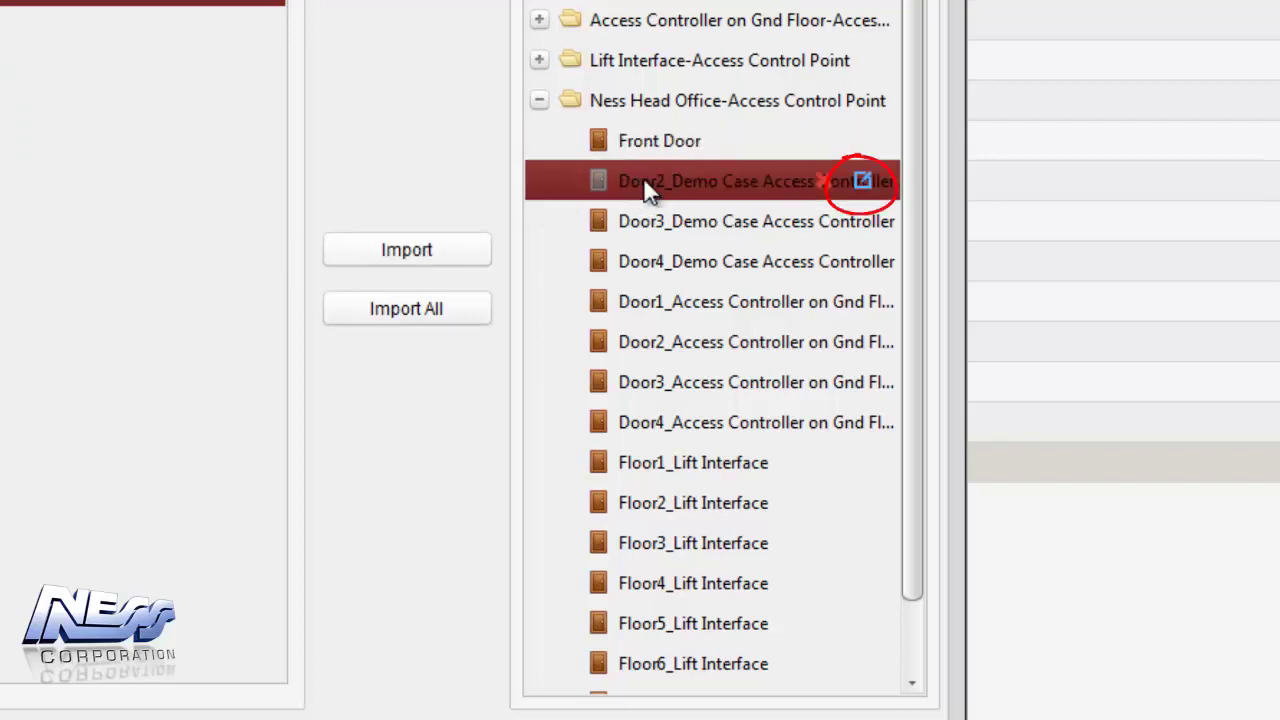
pyautogui.click(862, 181)
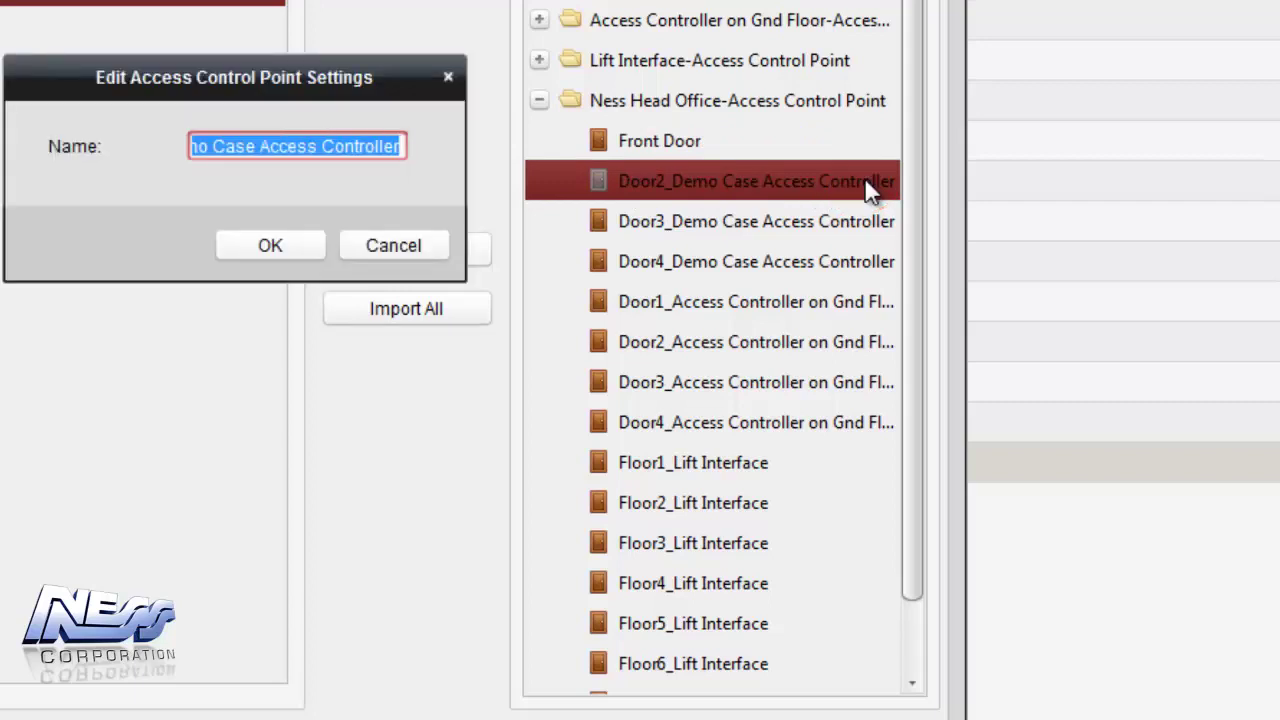
pyautogui.write('Sale')
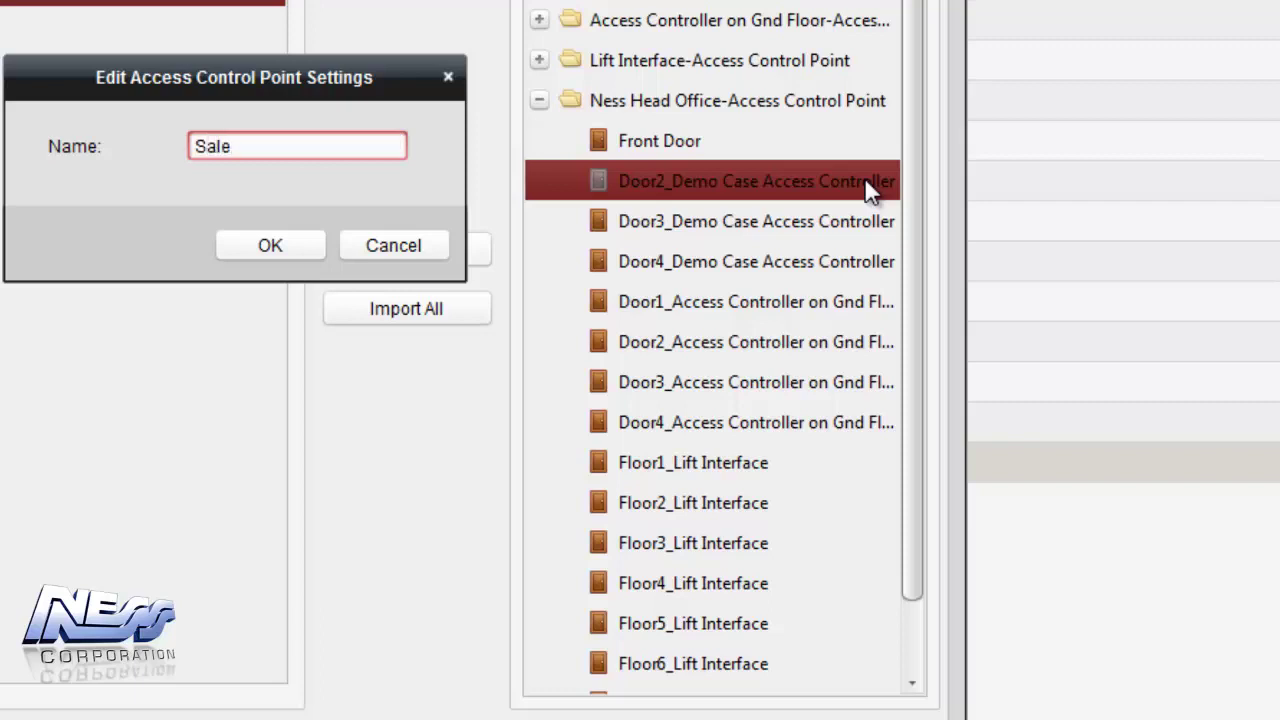
pyautogui.write('s Office')
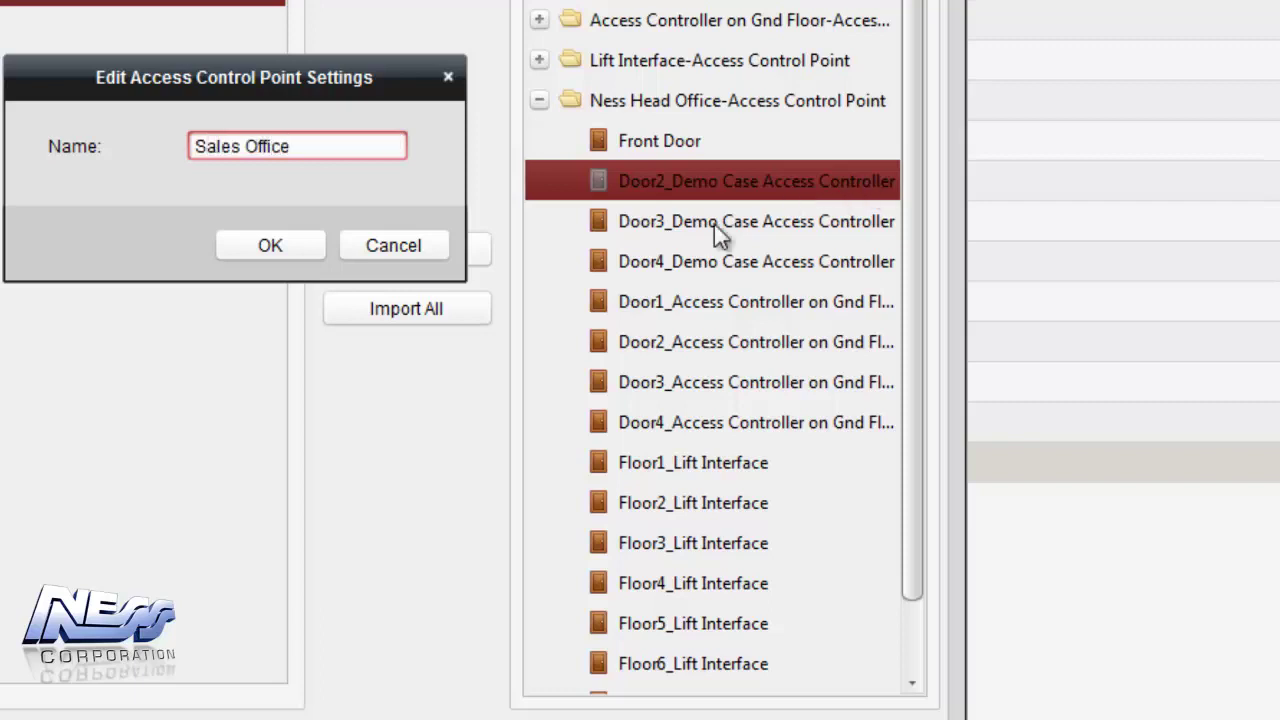
pyautogui.click(260, 245)
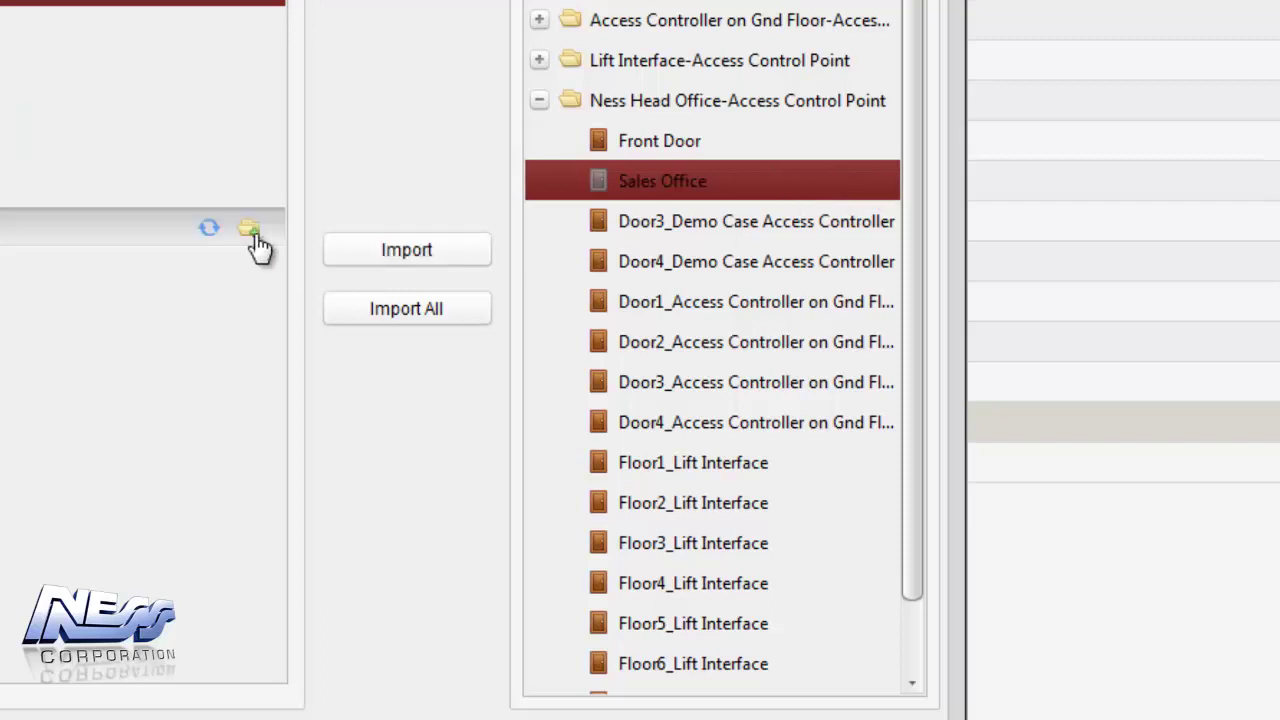
pyautogui.click(704, 235)
pyautogui.click(861, 224)
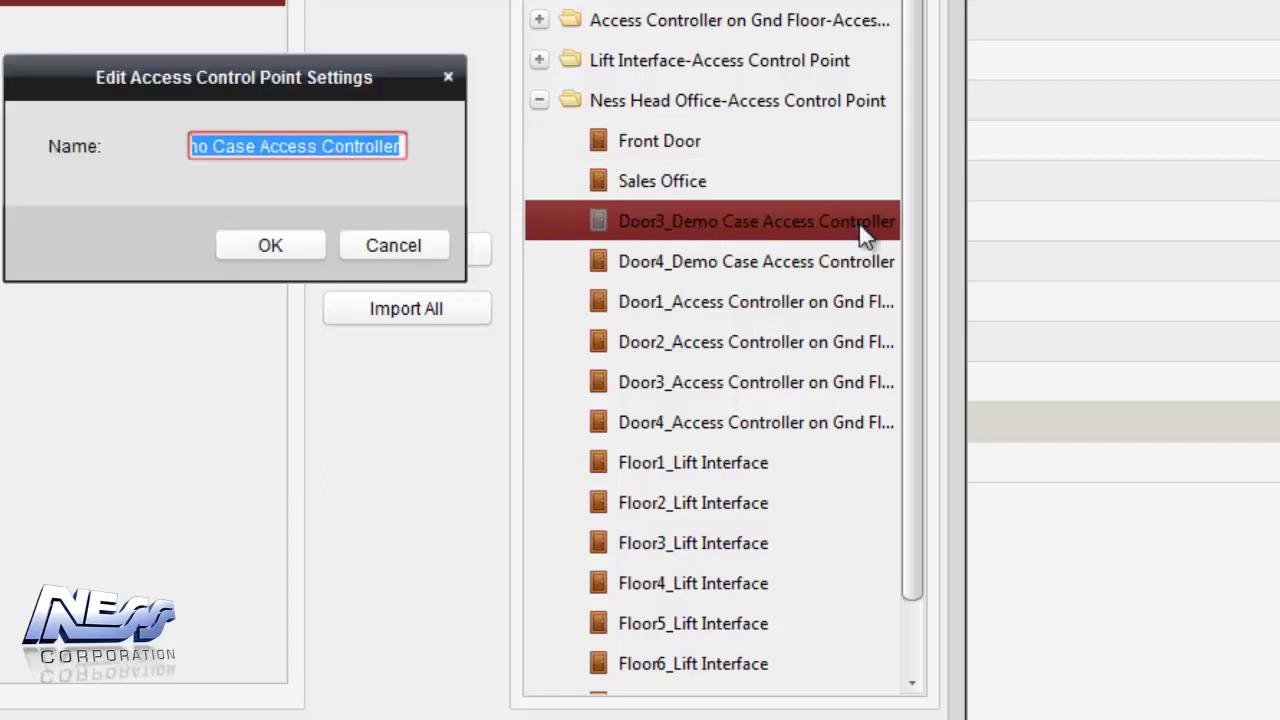
pyautogui.write('R&')
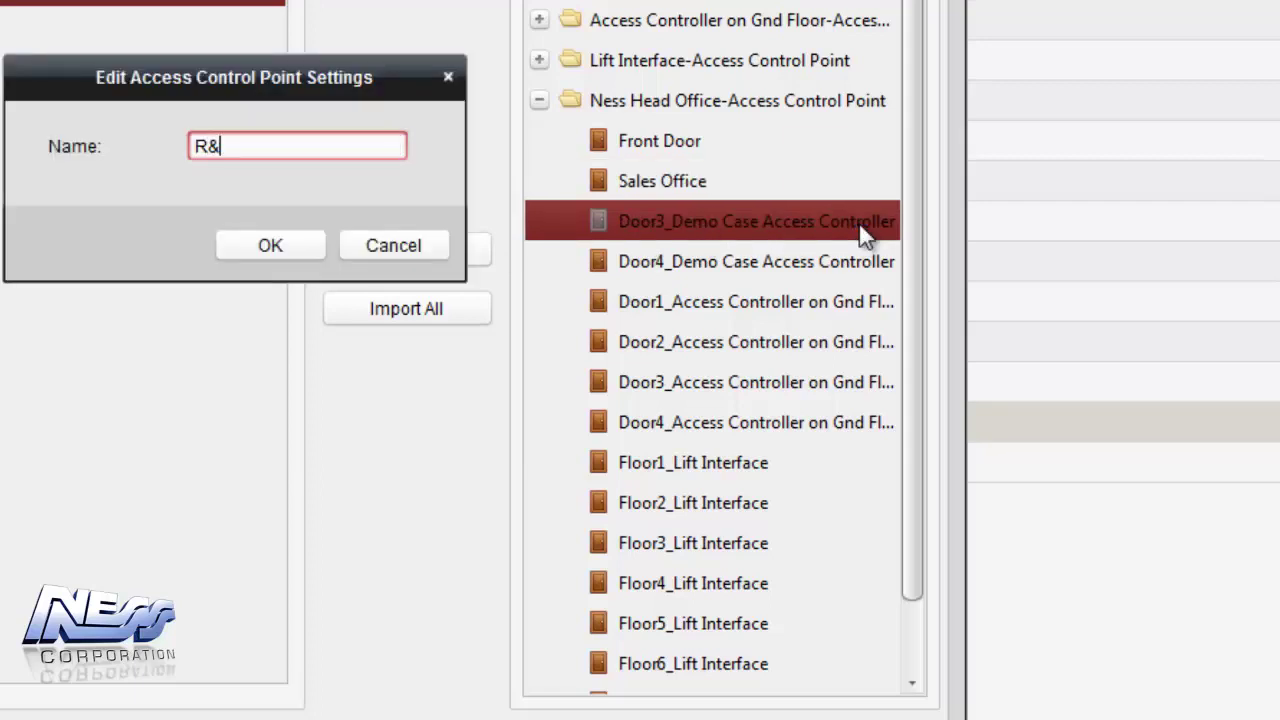
pyautogui.write('D ')
pyautogui.write('Entry Door')
pyautogui.click(296, 250)
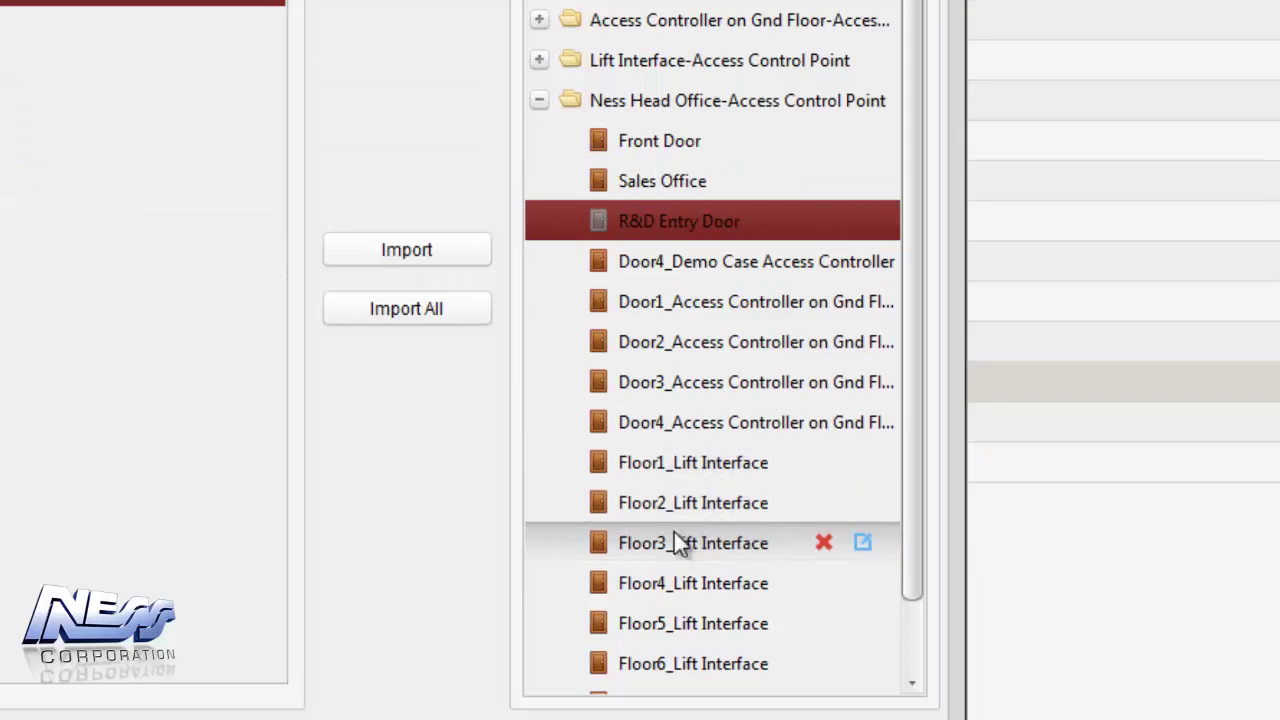
# Step: Rename Floor3_Lift Interface to 'Staff Canteen', then select the Ness Head Office folder
pyautogui.click(862, 543)
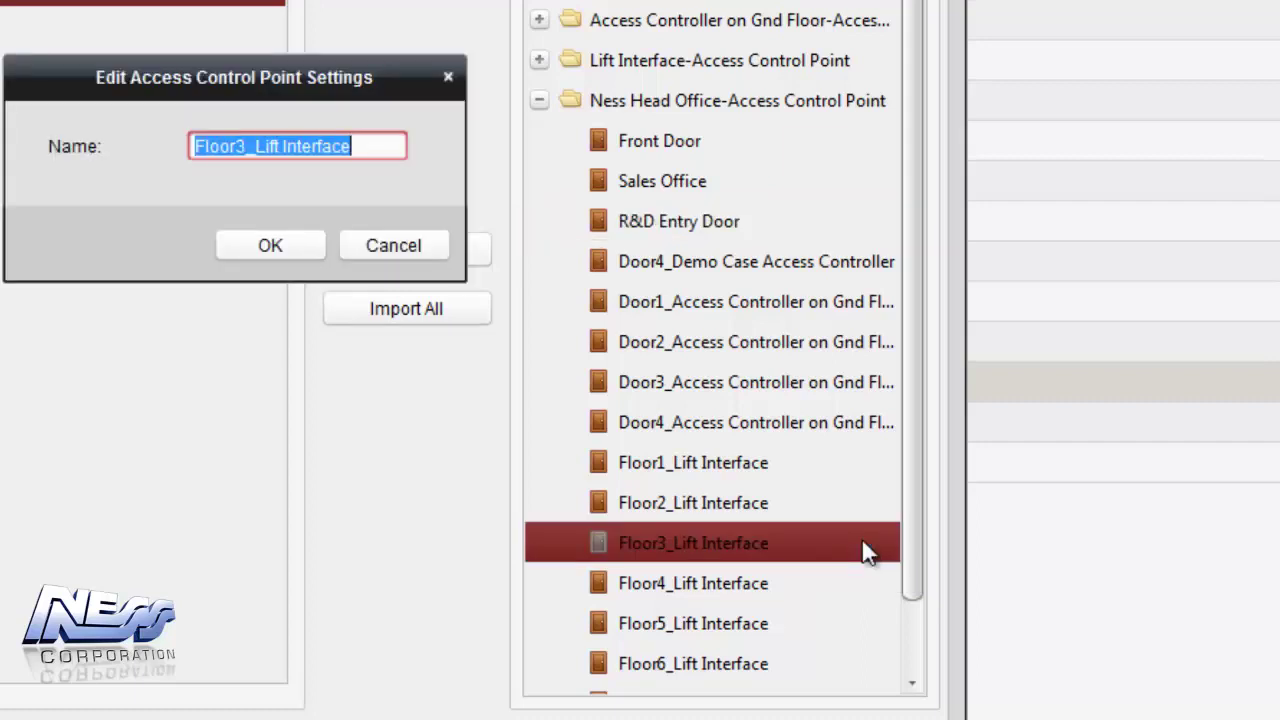
pyautogui.write('Staff Canteen')
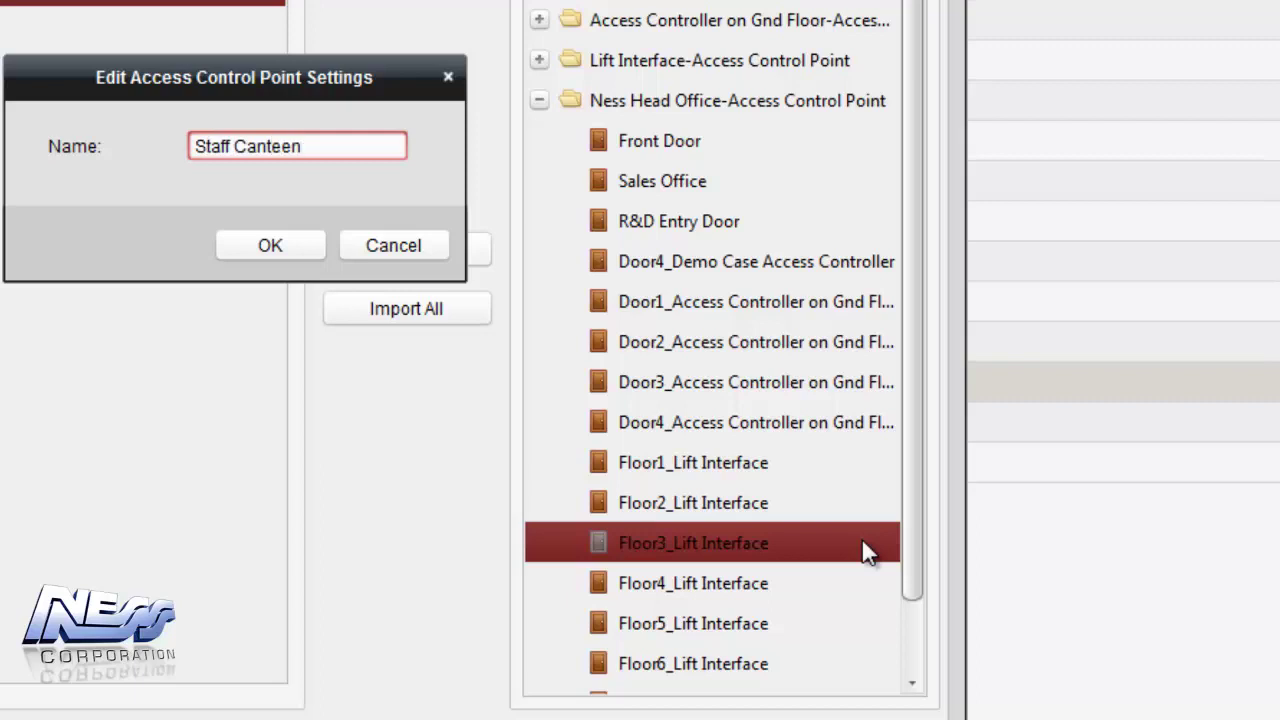
pyautogui.click(294, 250)
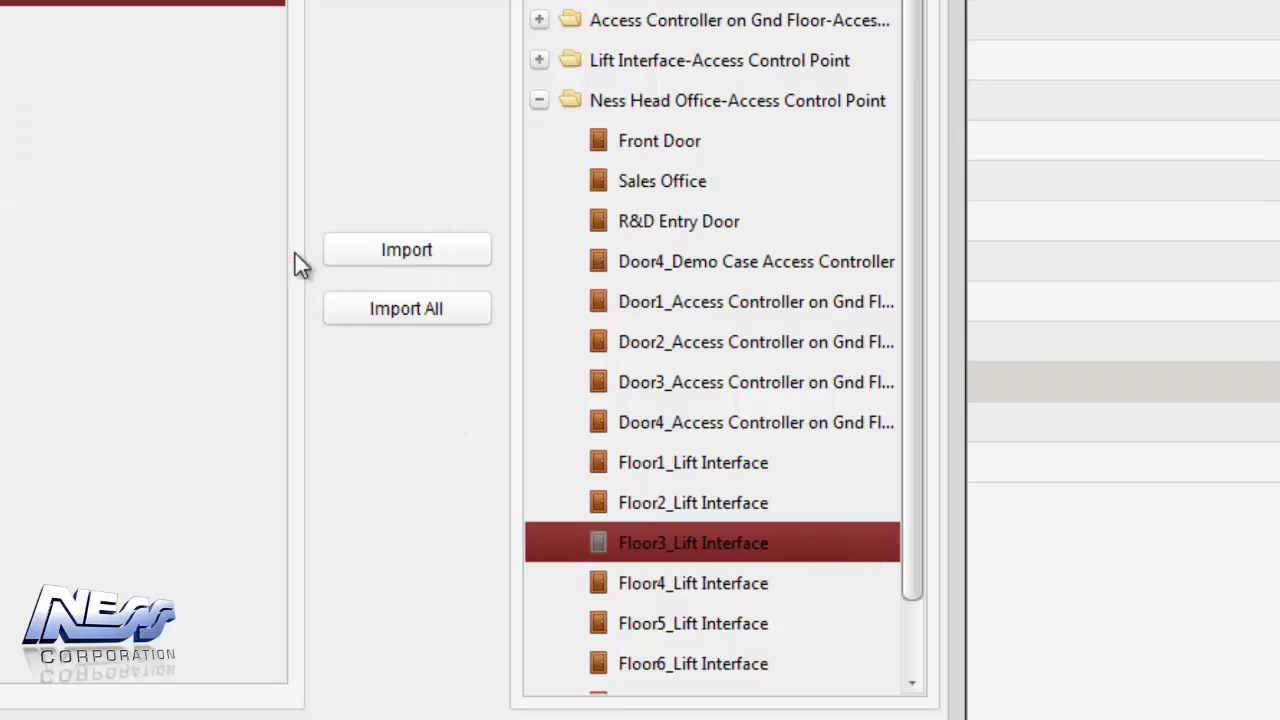
pyautogui.click(634, 104)
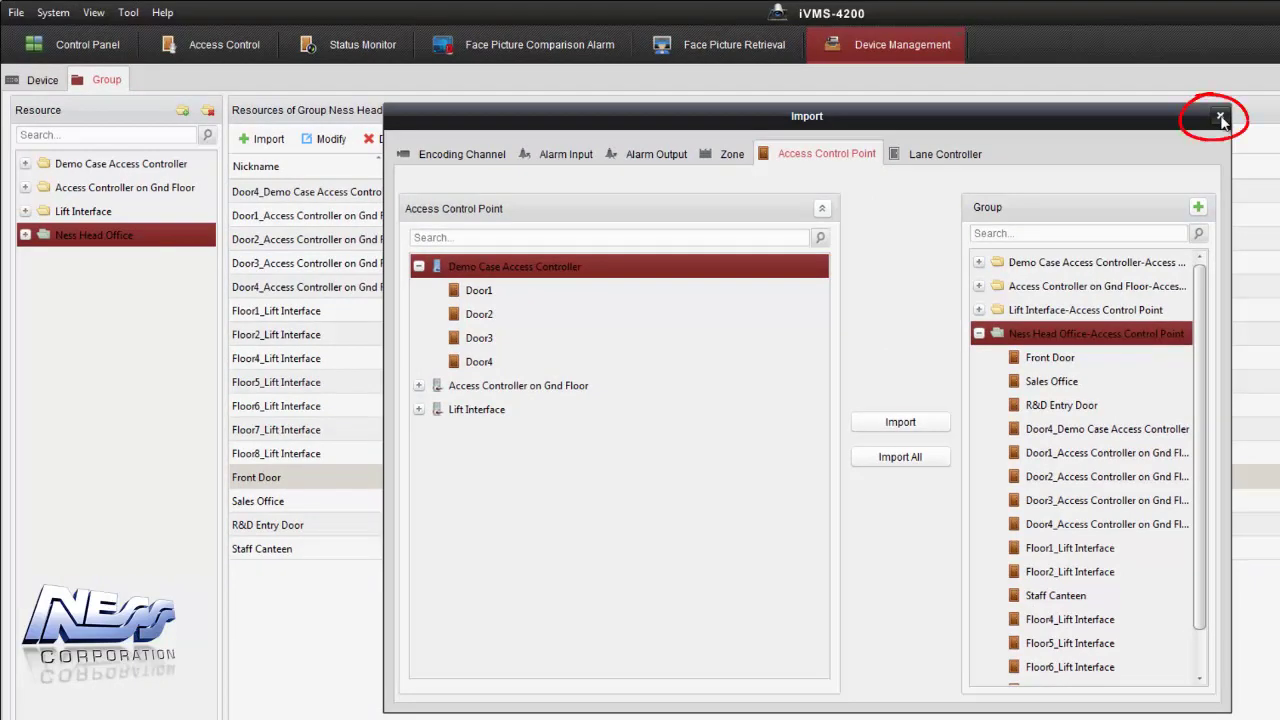
# Step: Close the import window and in Status Monitor browse the groups, ending on Ness Head Office
pyautogui.click(1221, 116)
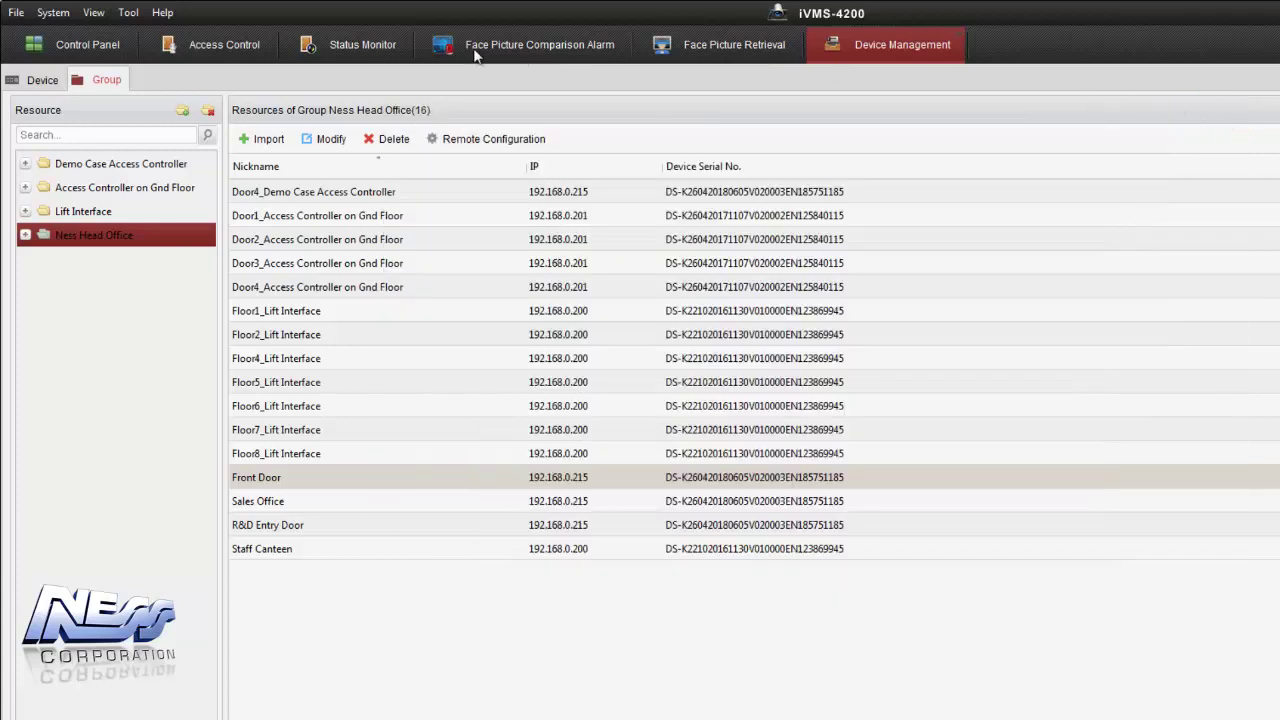
pyautogui.click(351, 54)
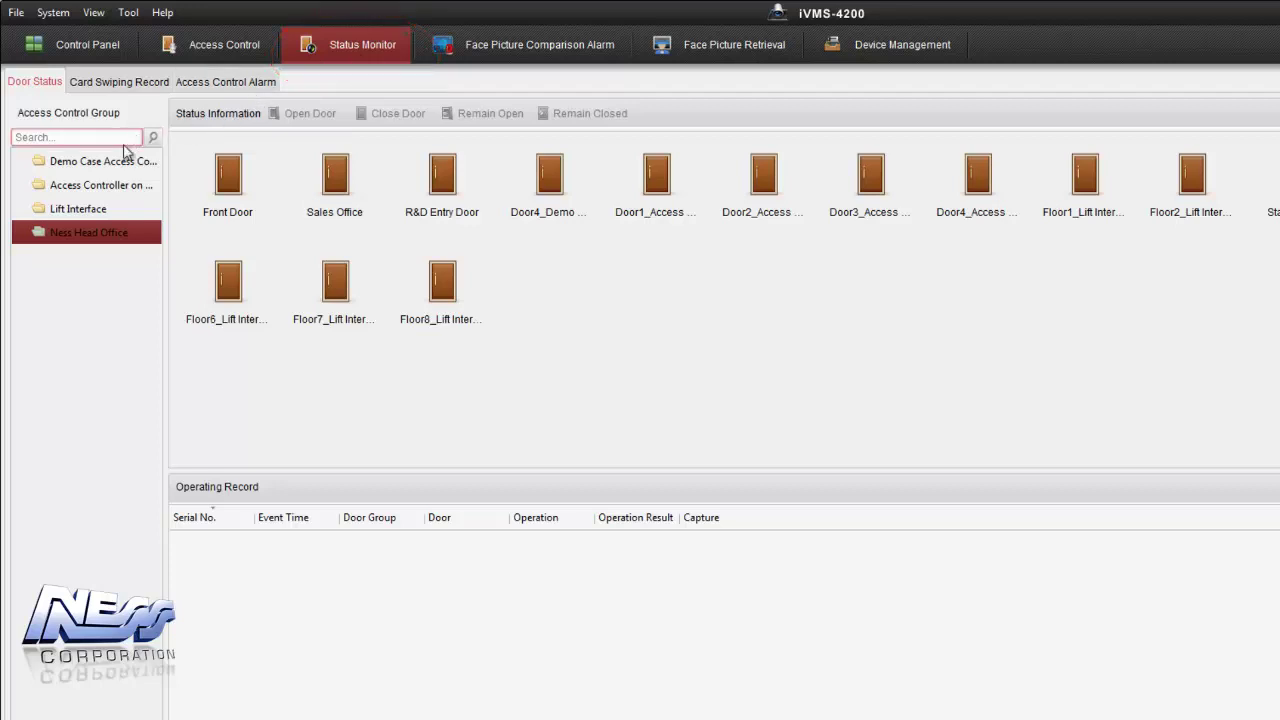
pyautogui.click(88, 164)
pyautogui.click(88, 189)
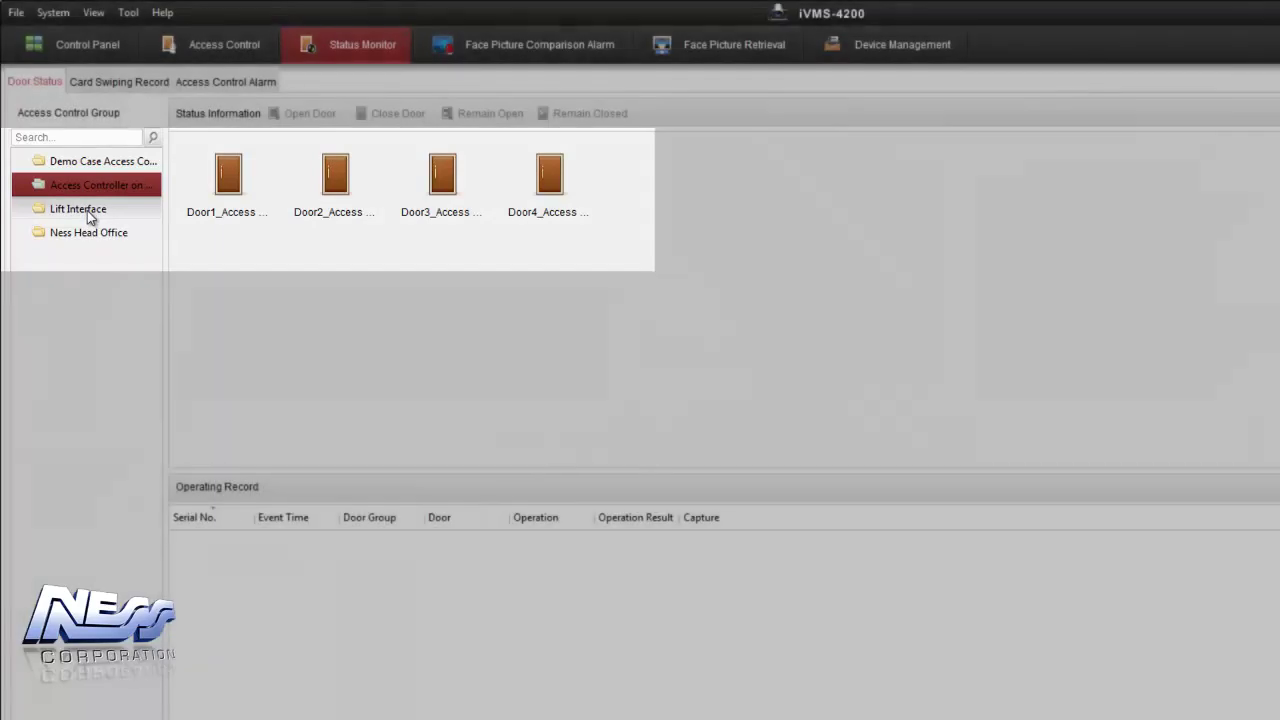
pyautogui.click(87, 210)
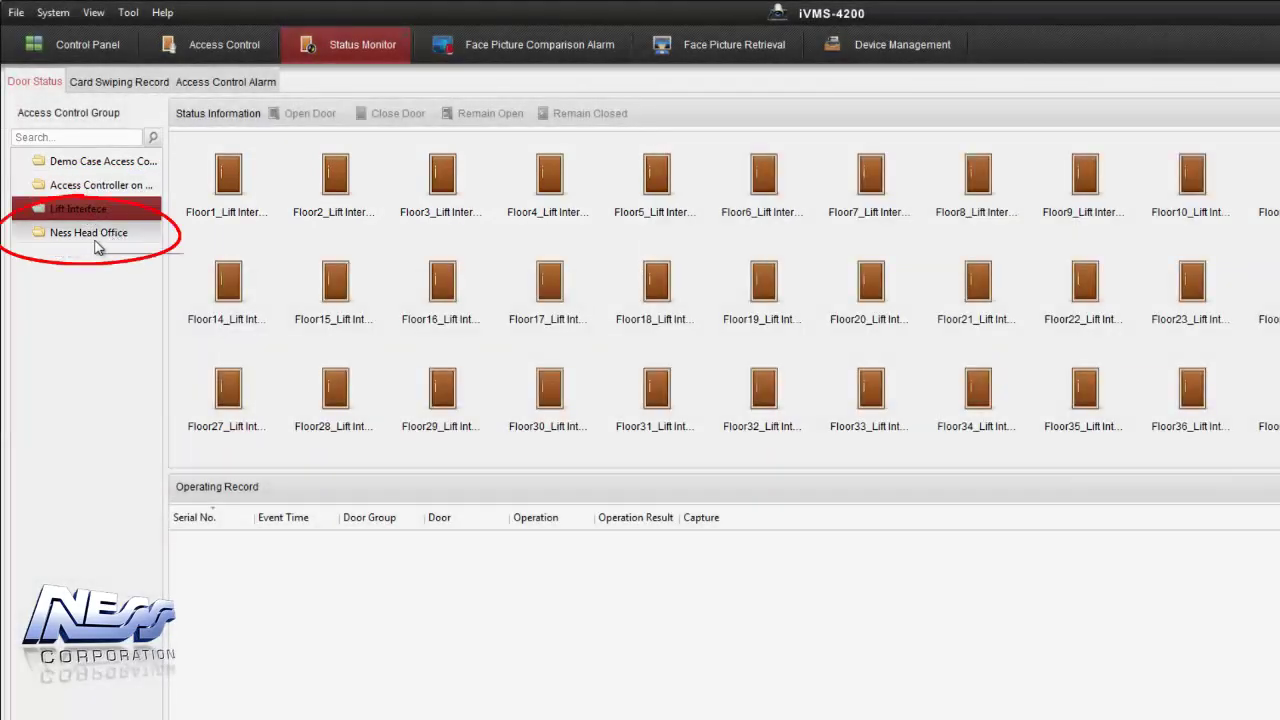
pyautogui.click(96, 242)
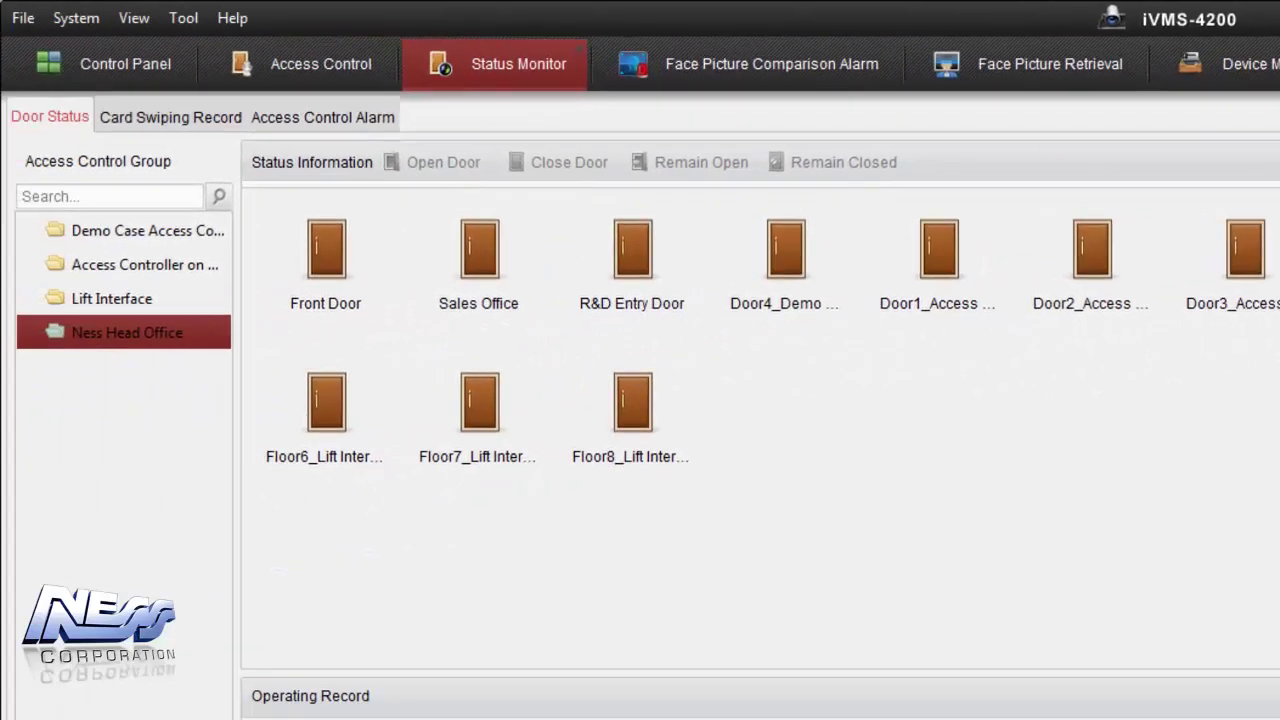
# Step: Remotely open the Sales Office door, then view the Demo Case and Gnd Floor groups
pyautogui.click(474, 256)
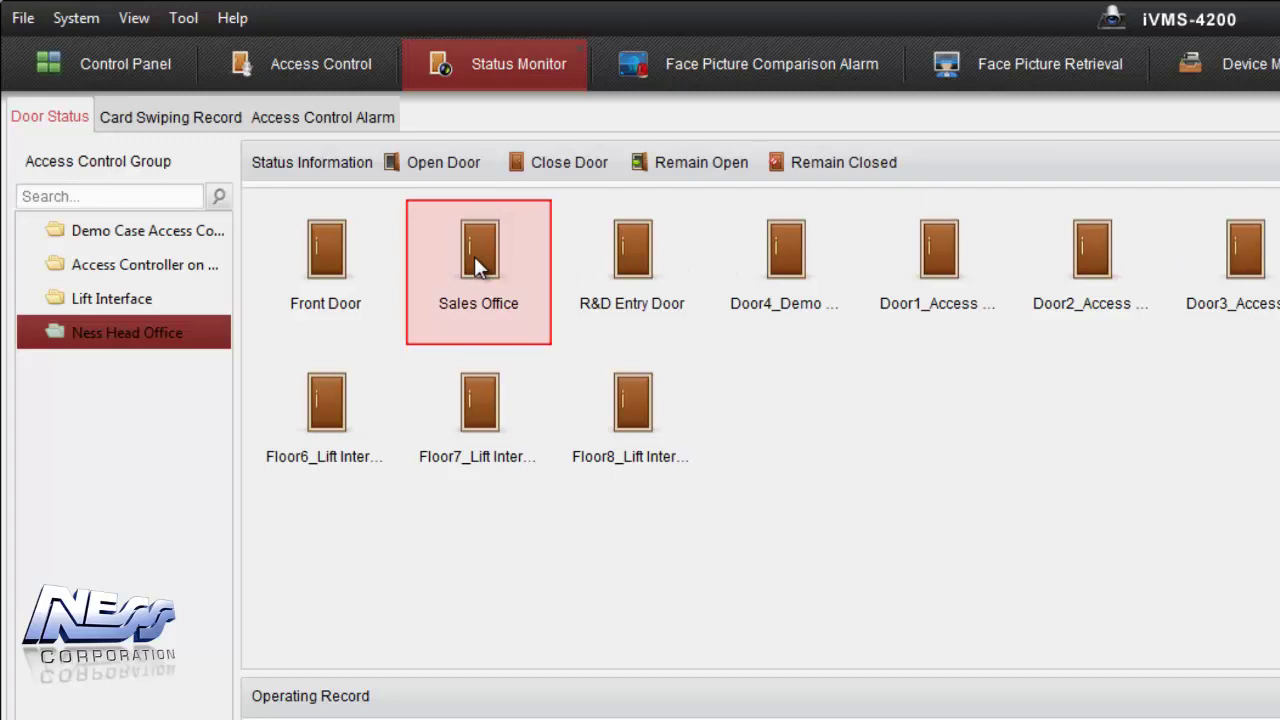
pyautogui.click(428, 161)
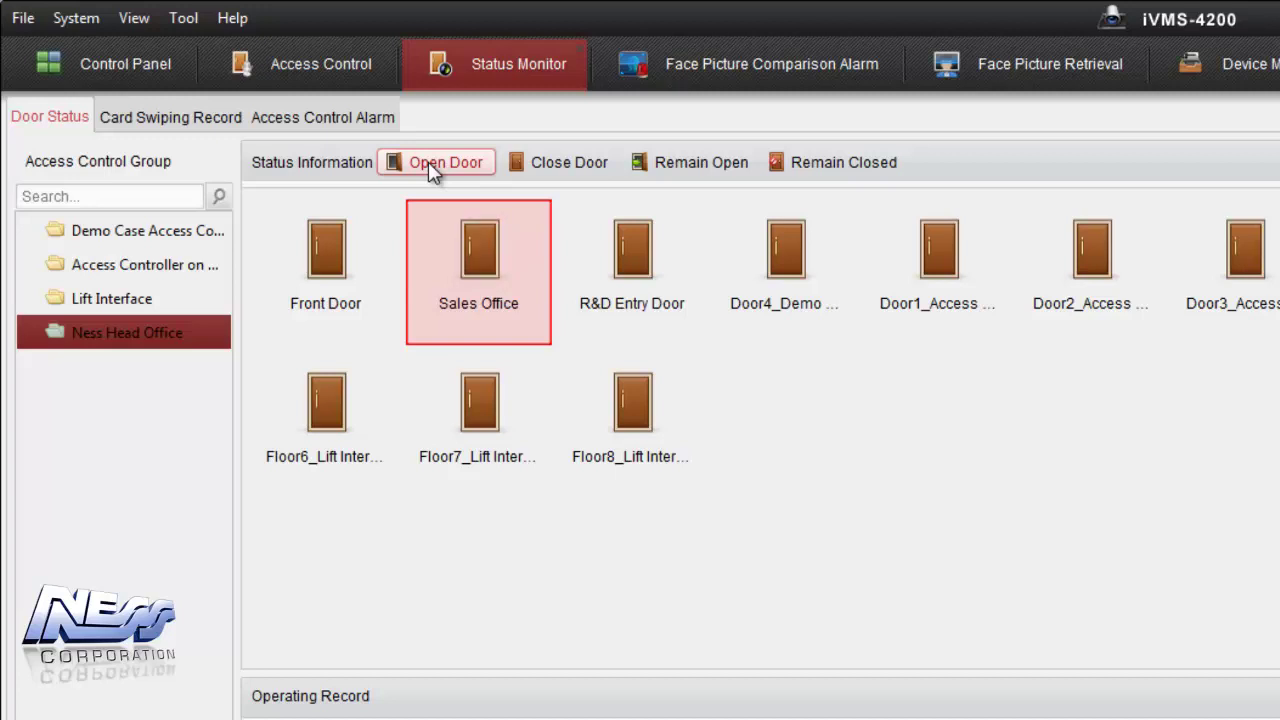
pyautogui.click(186, 240)
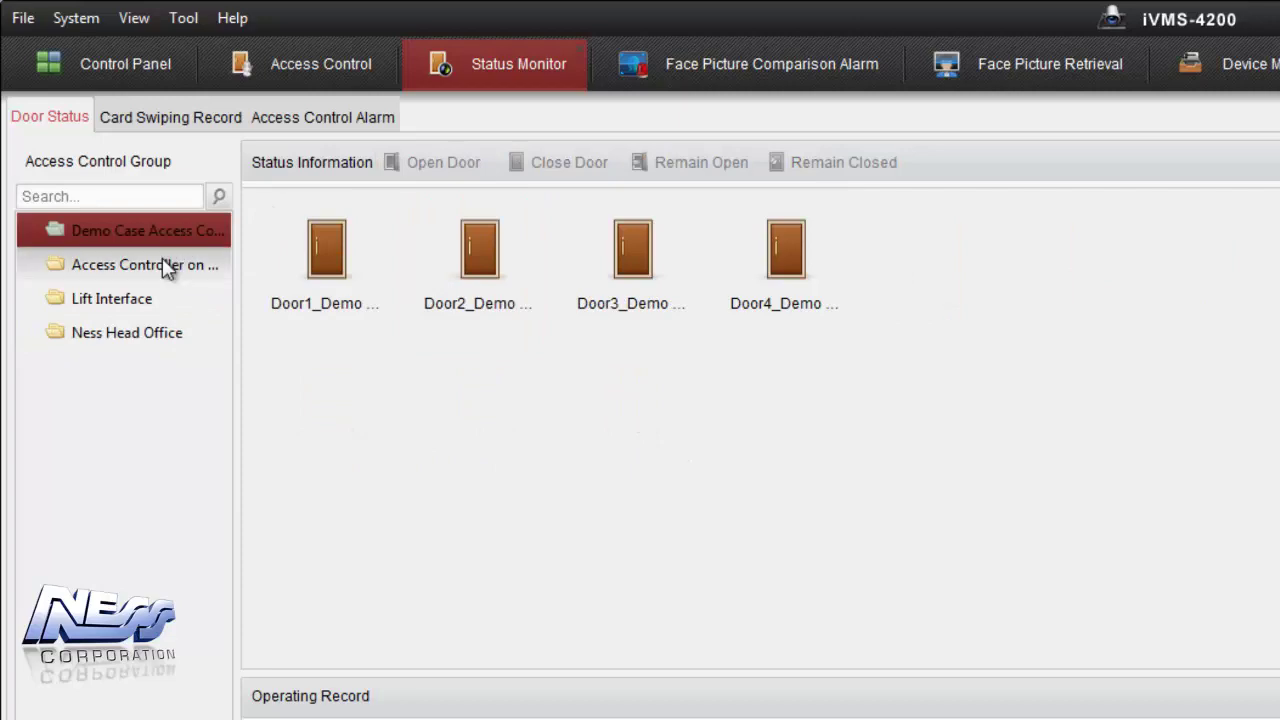
pyautogui.click(155, 278)
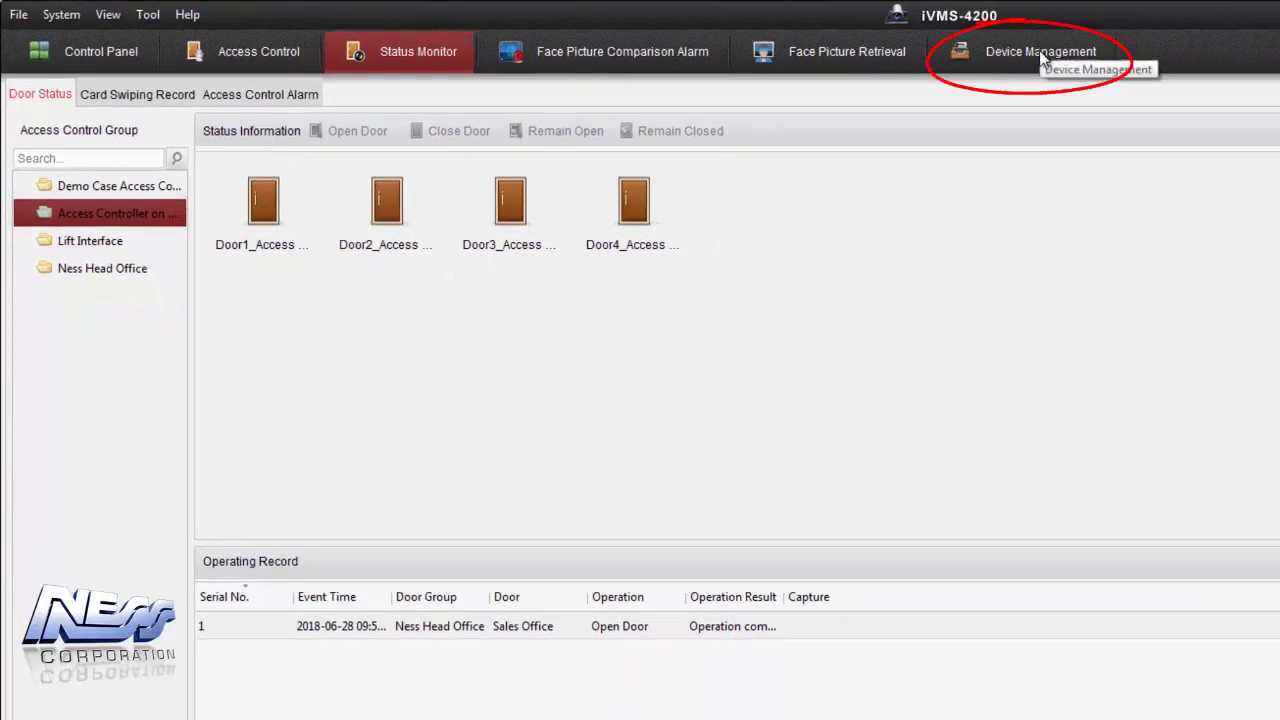
# Step: Delete the Access Controller on Gnd Floor group from Device Management's group list
pyautogui.click(1039, 52)
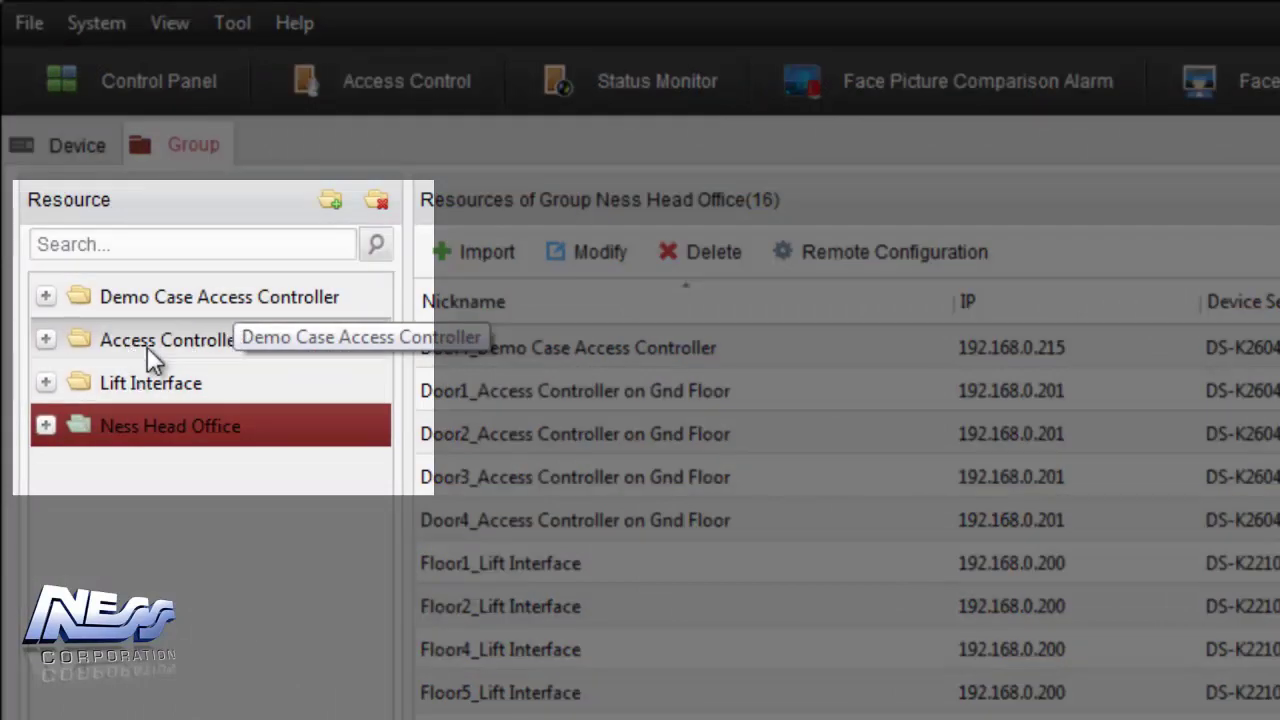
pyautogui.moveTo(215, 324)
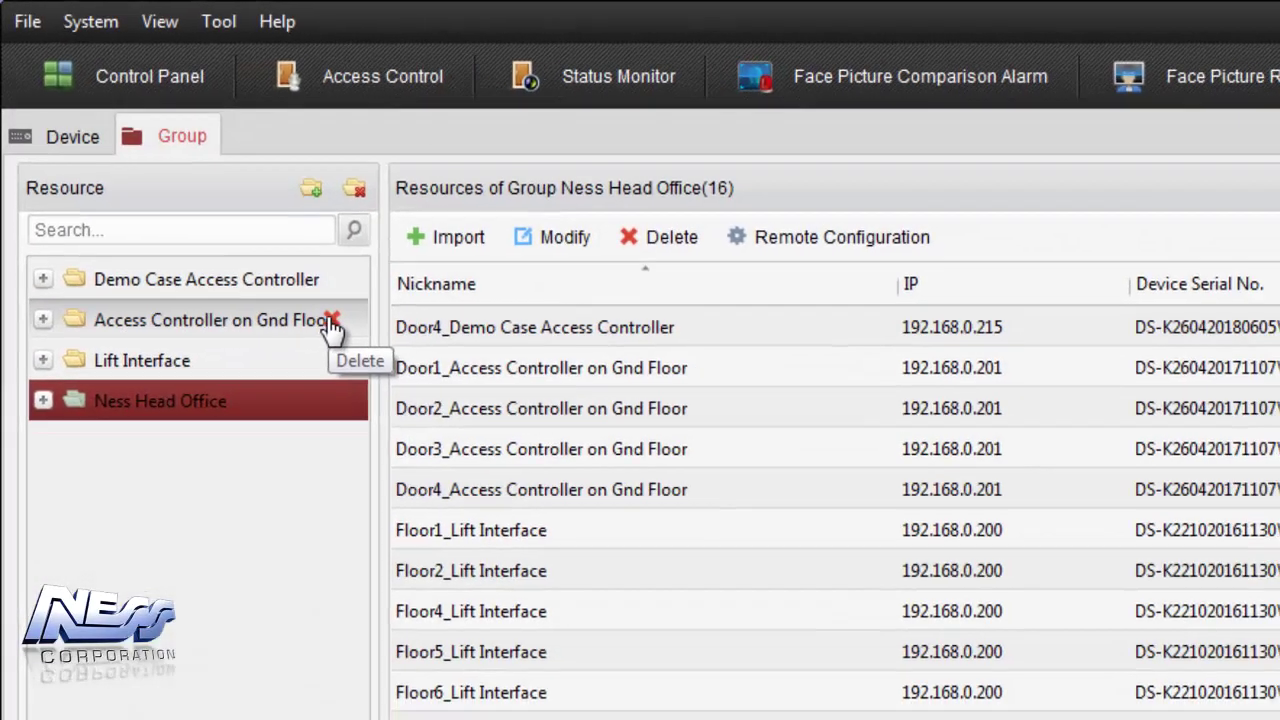
pyautogui.click(352, 340)
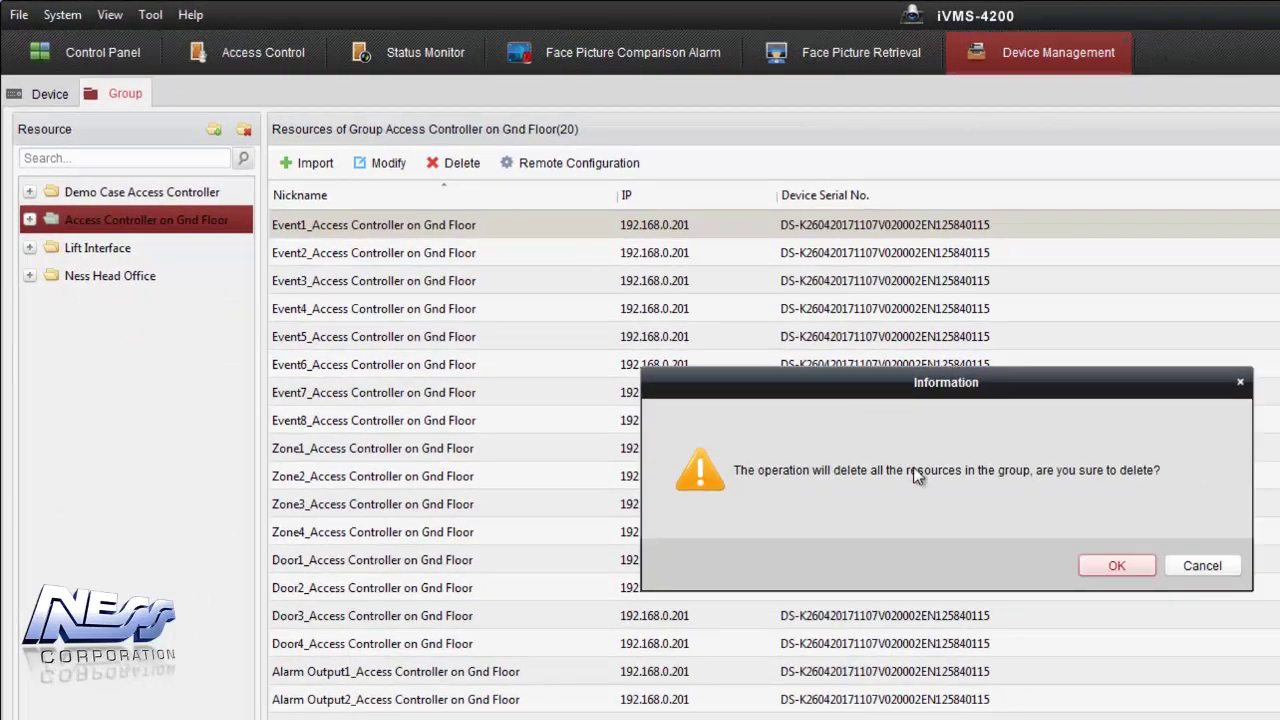
pyautogui.click(1116, 566)
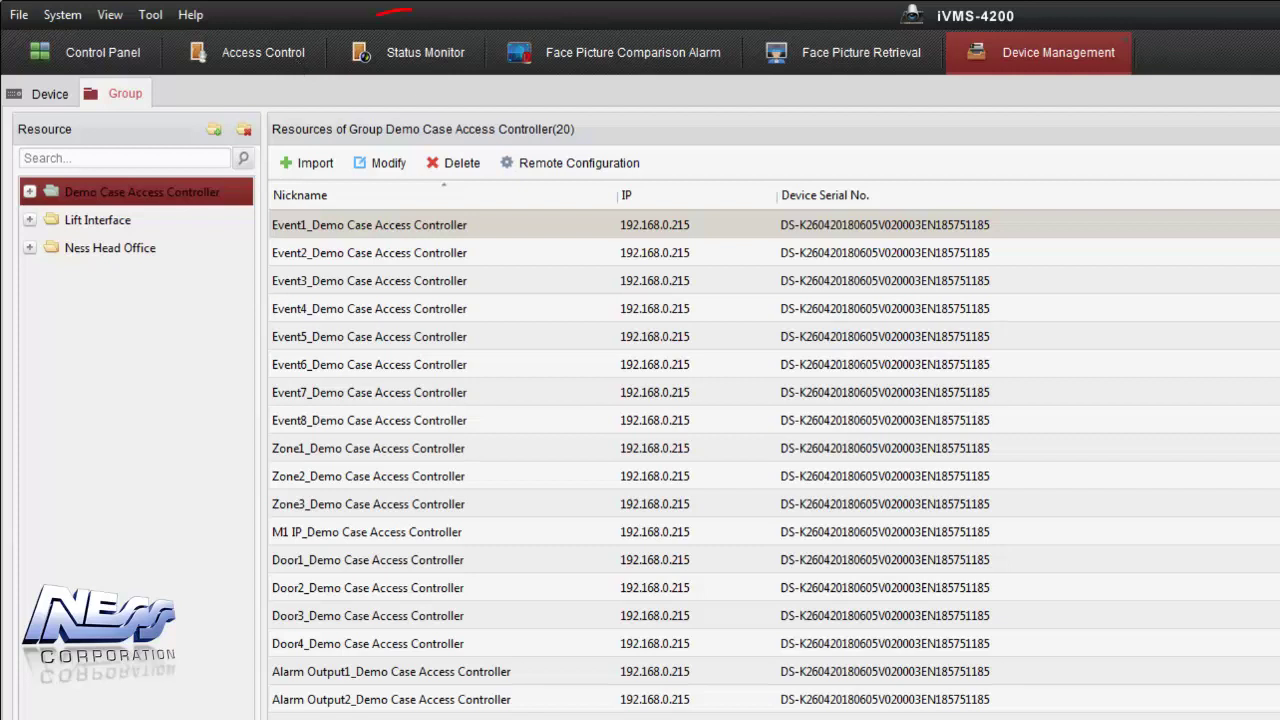
# Step: In Status Monitor, view the Lift Interface floors, then the Ness Head Office doors and floors
pyautogui.click(405, 57)
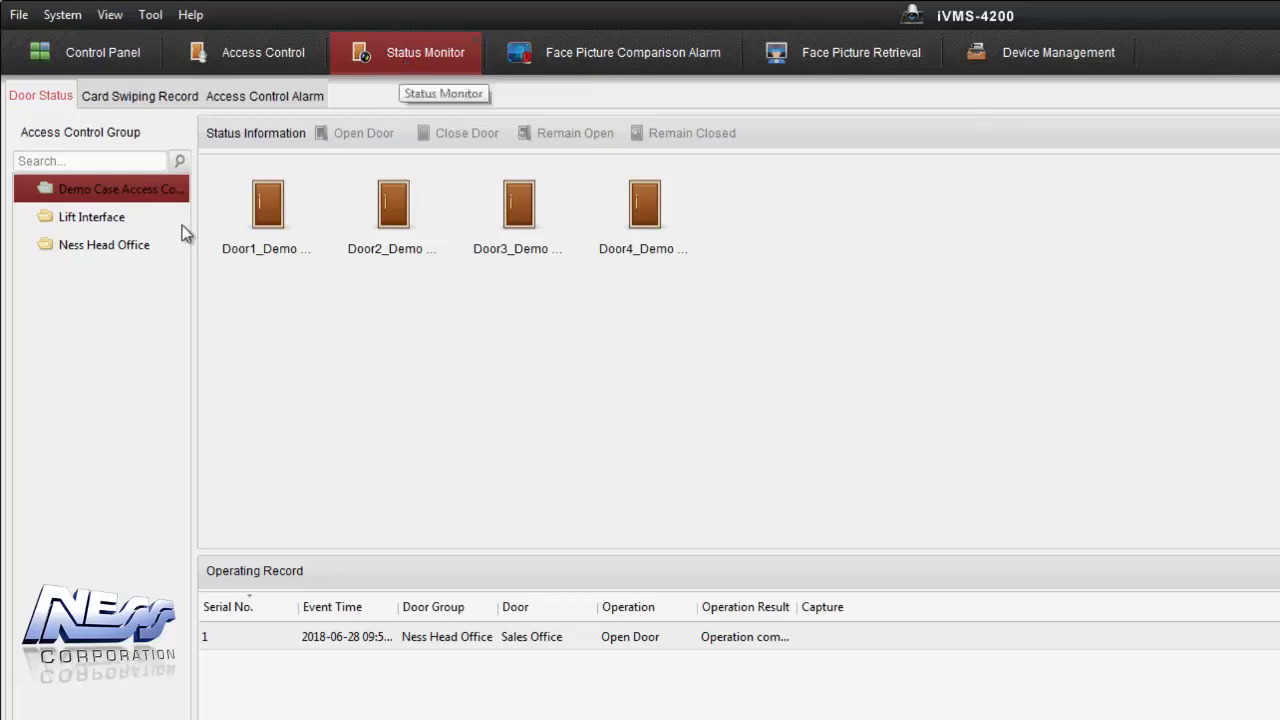
pyautogui.click(104, 222)
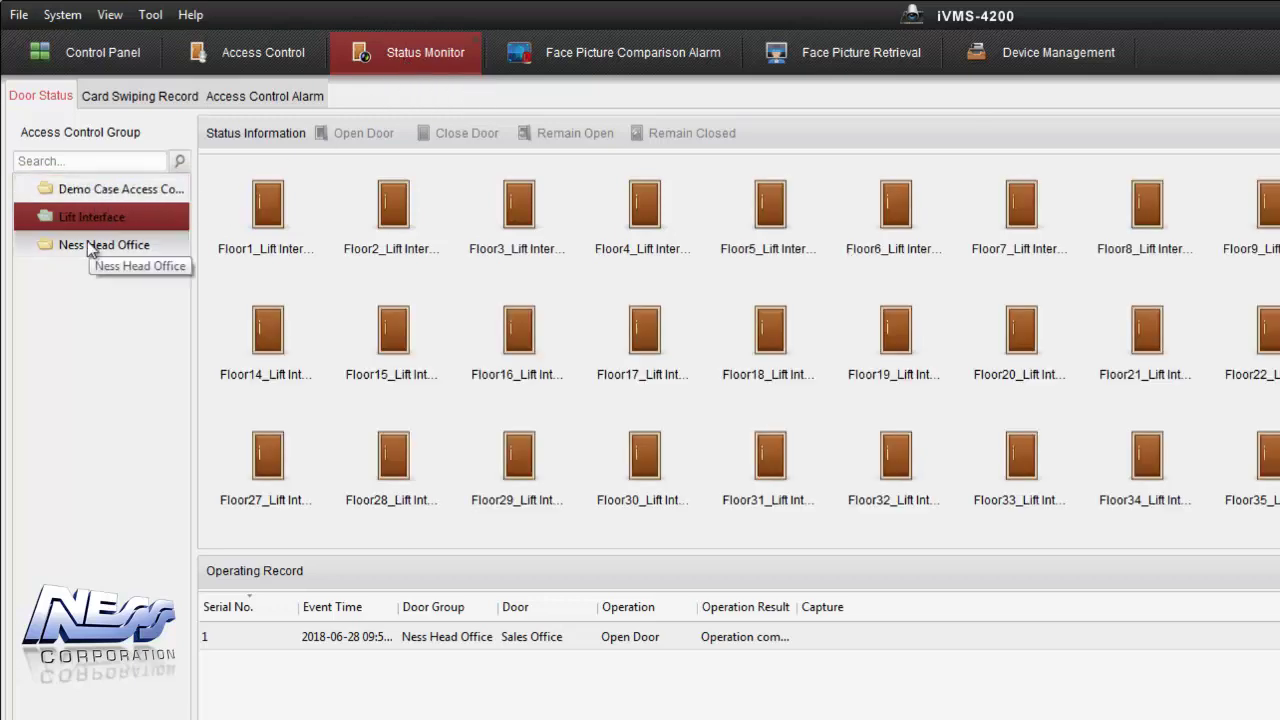
pyautogui.click(88, 246)
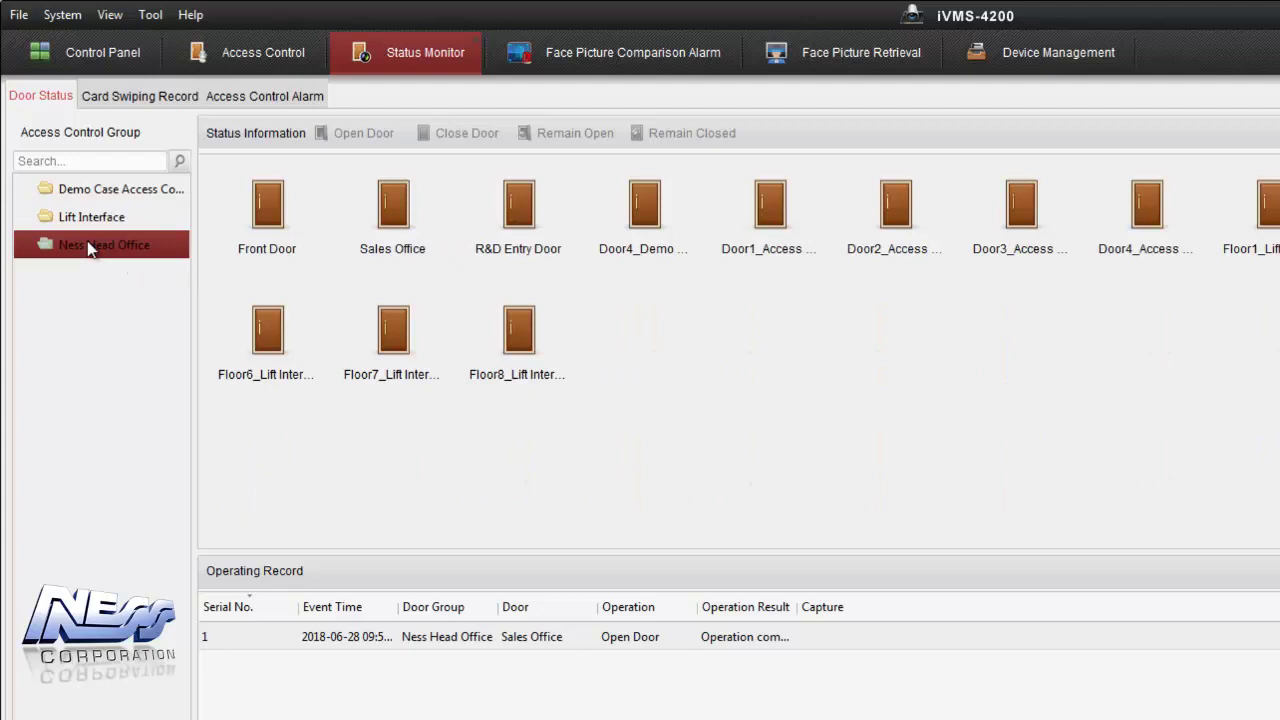